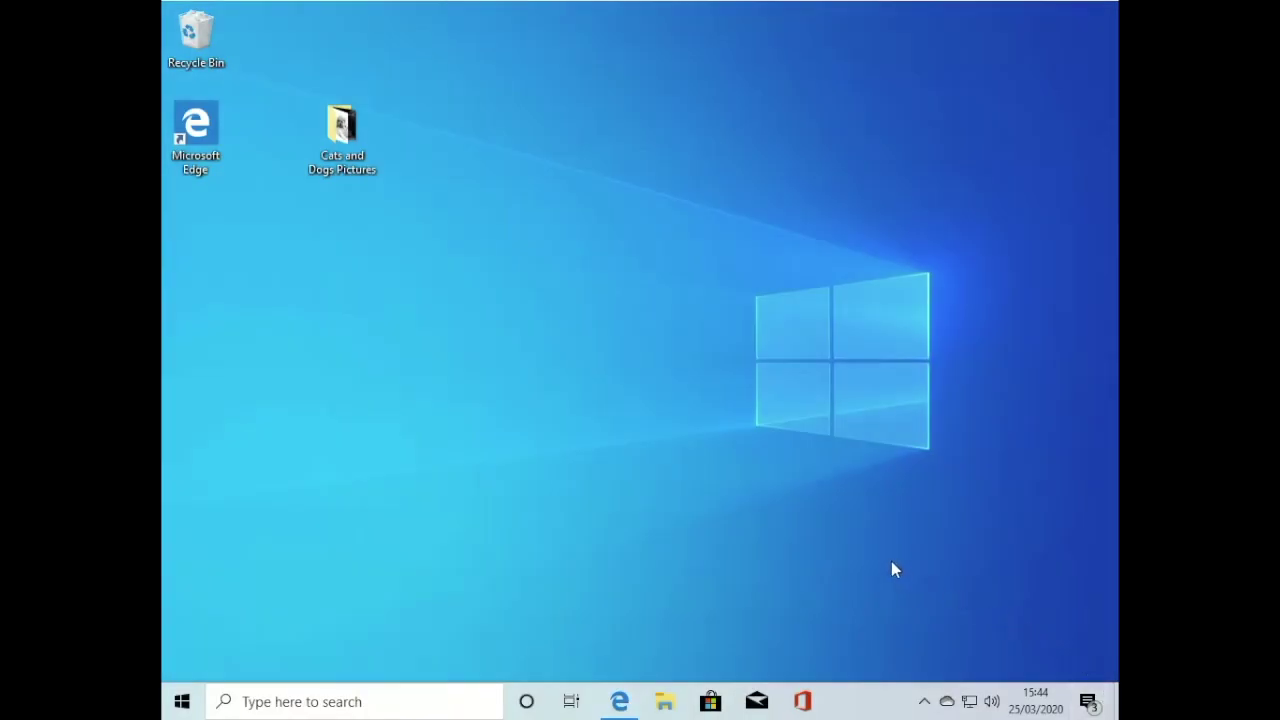
# Step: Open the Cats and Dogs Pictures folder and browse its photos from CAT-AND-DOG-landscape to hqdefault
pyautogui.doubleClick(356, 162)
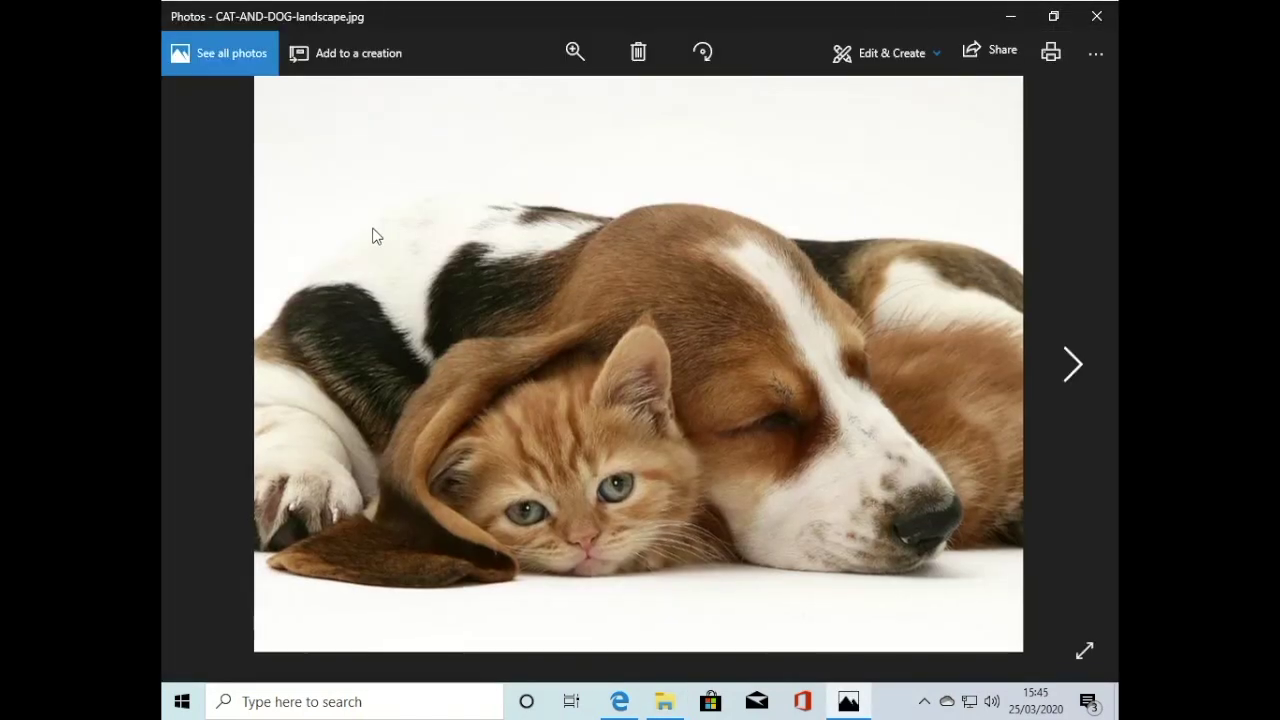
pyautogui.press('Right')
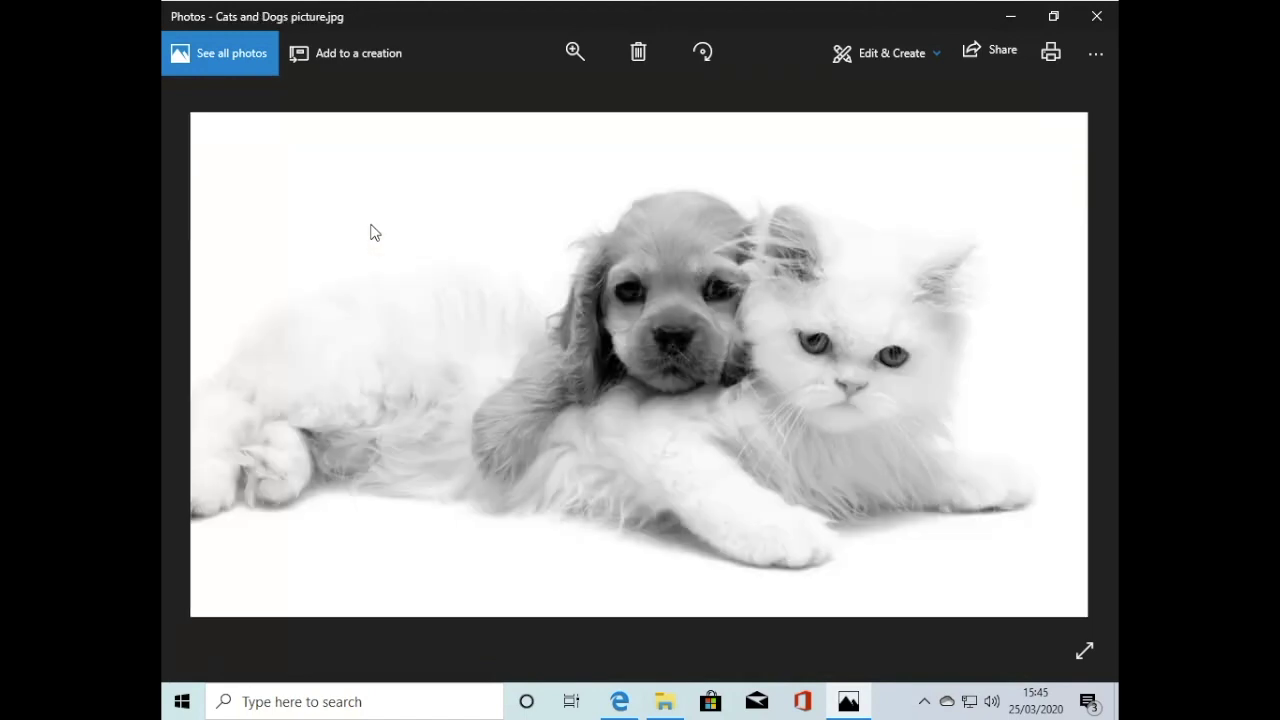
pyautogui.press('Right')
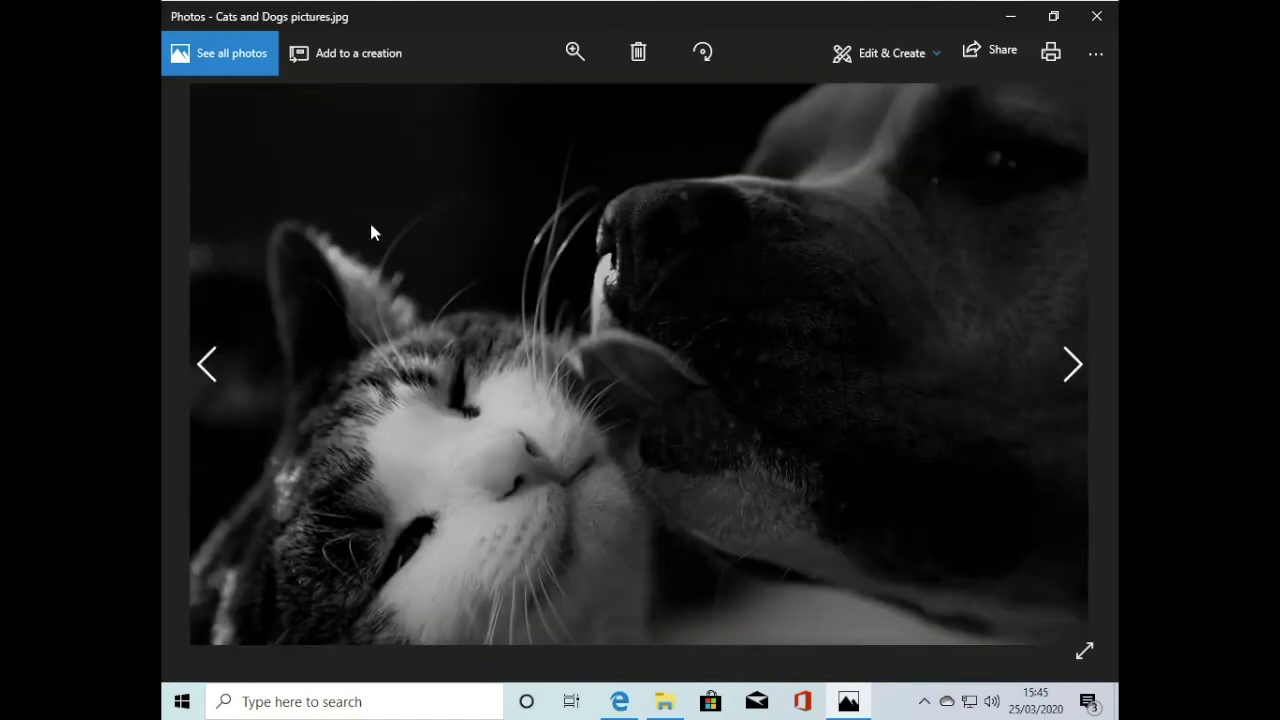
pyautogui.press('Right')
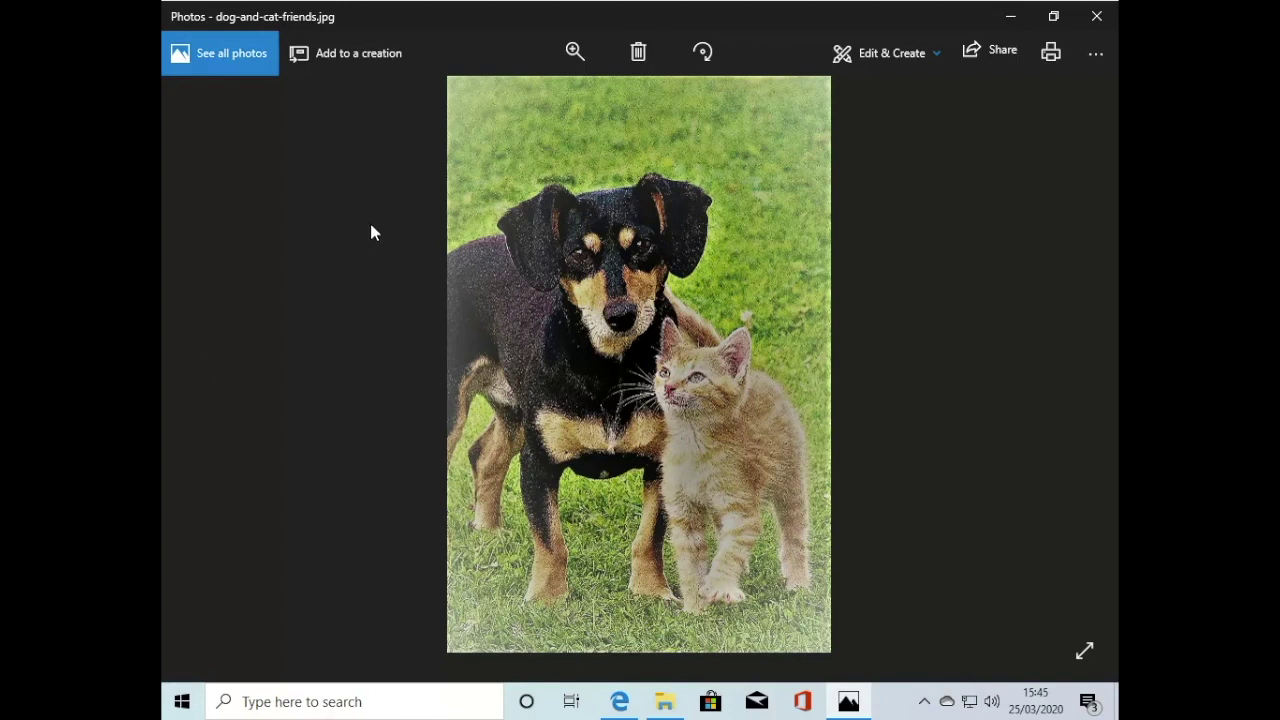
pyautogui.press('Right')
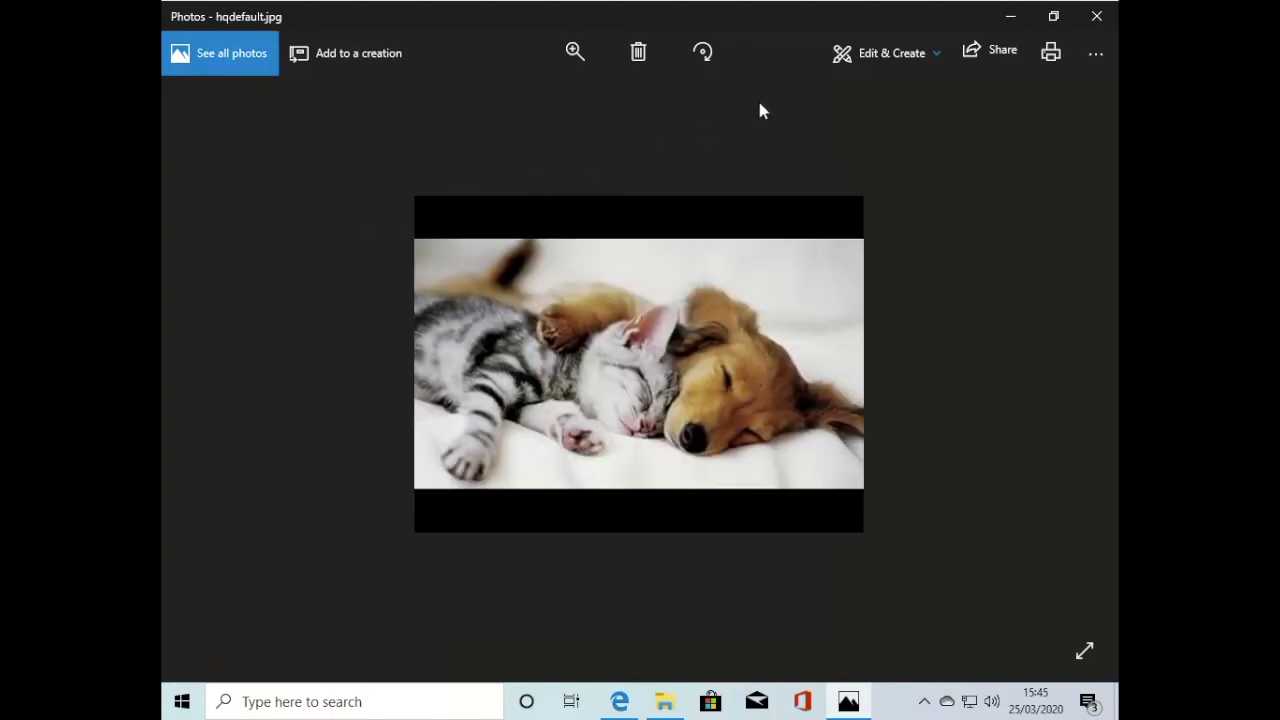
# Step: Apply the Rouge filter to hqdefault.jpg at increased strength, save over the original, and close the photo and its folder
pyautogui.click(871, 57)
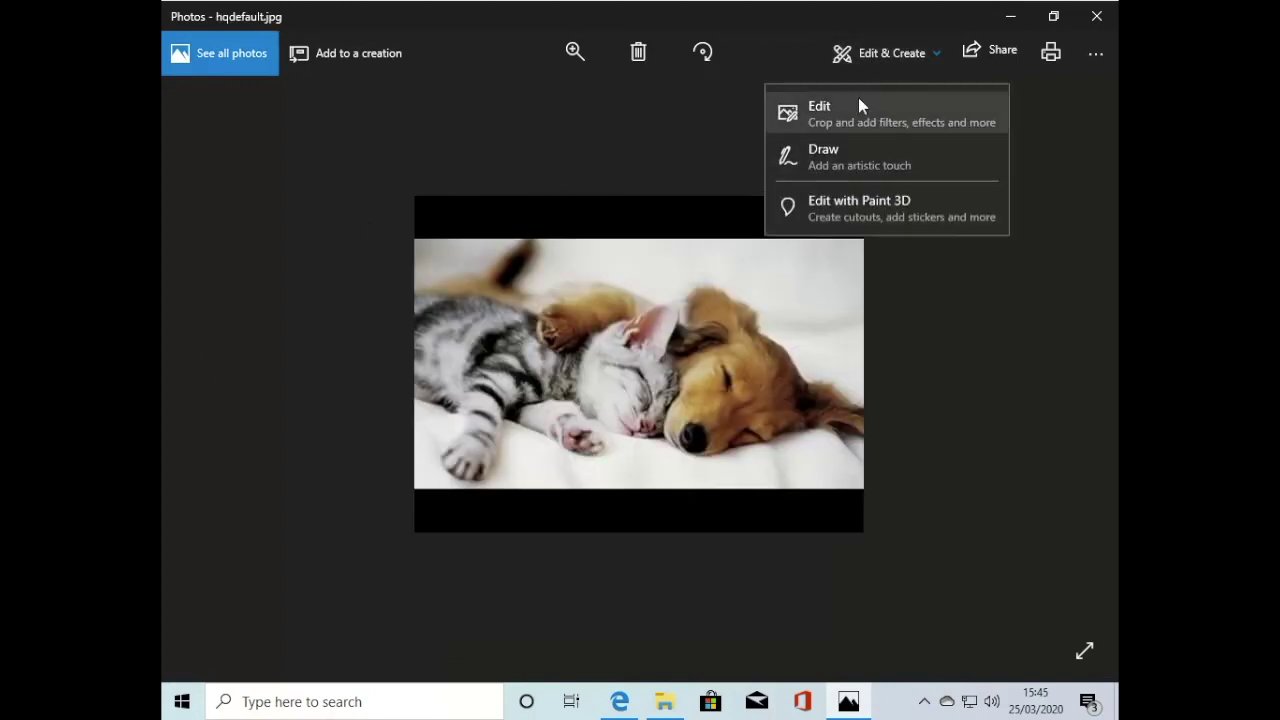
pyautogui.click(858, 102)
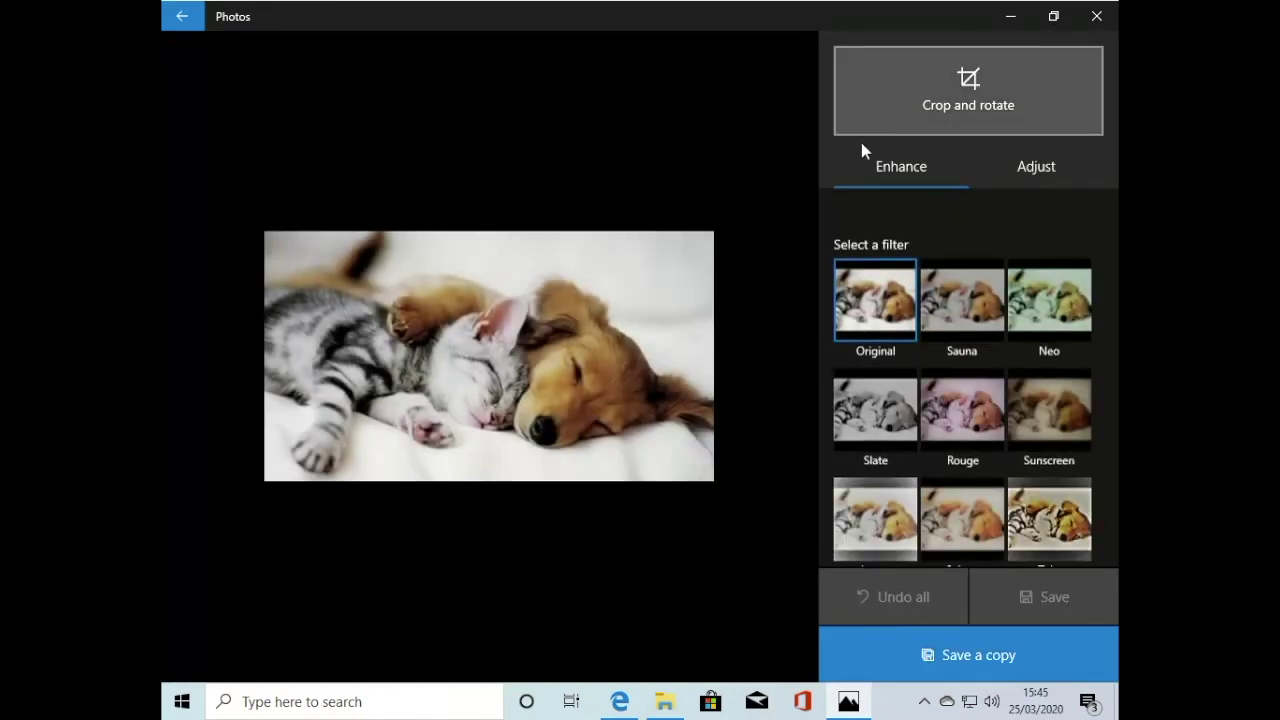
pyautogui.click(958, 416)
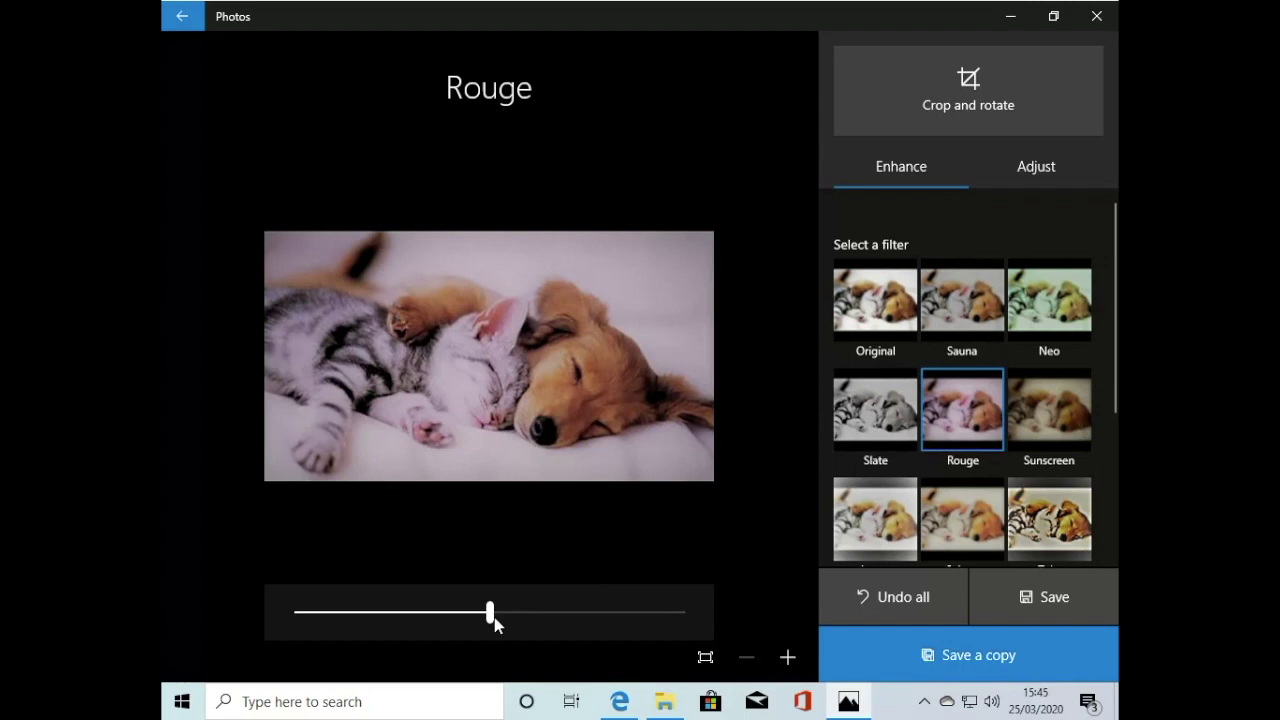
pyautogui.moveTo(496, 622); pyautogui.dragTo(615, 616)
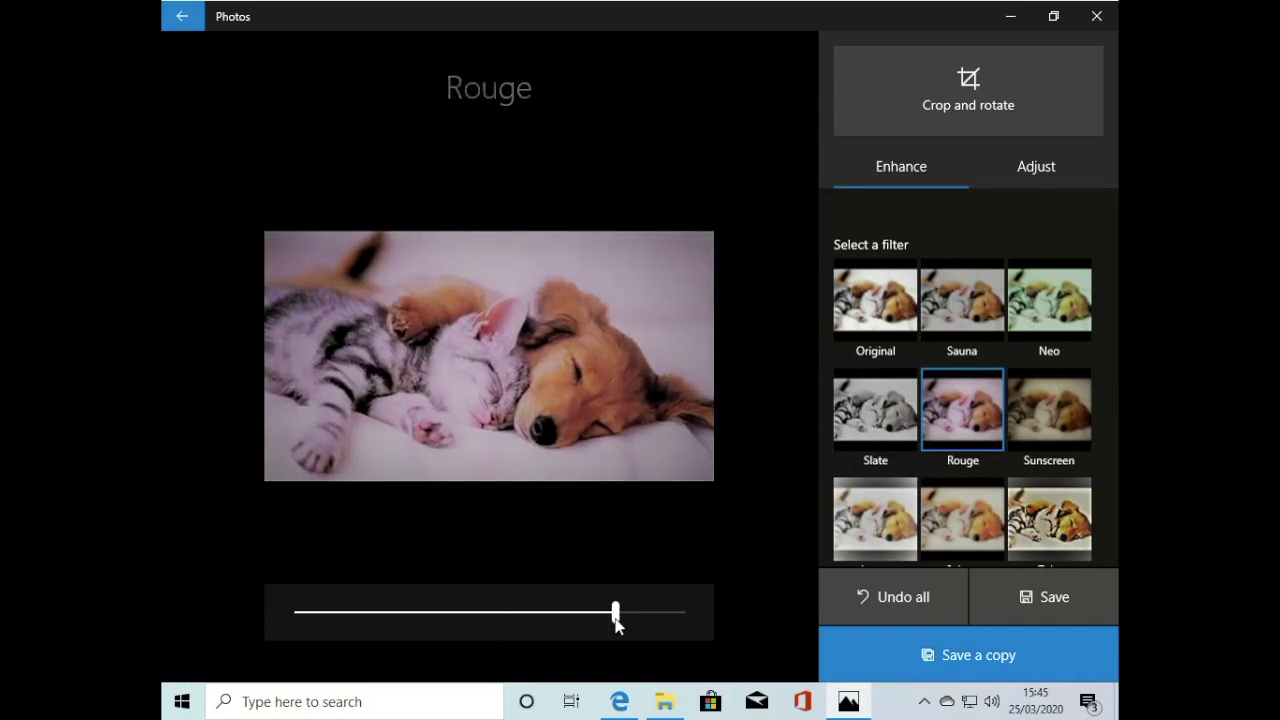
pyautogui.click(998, 601)
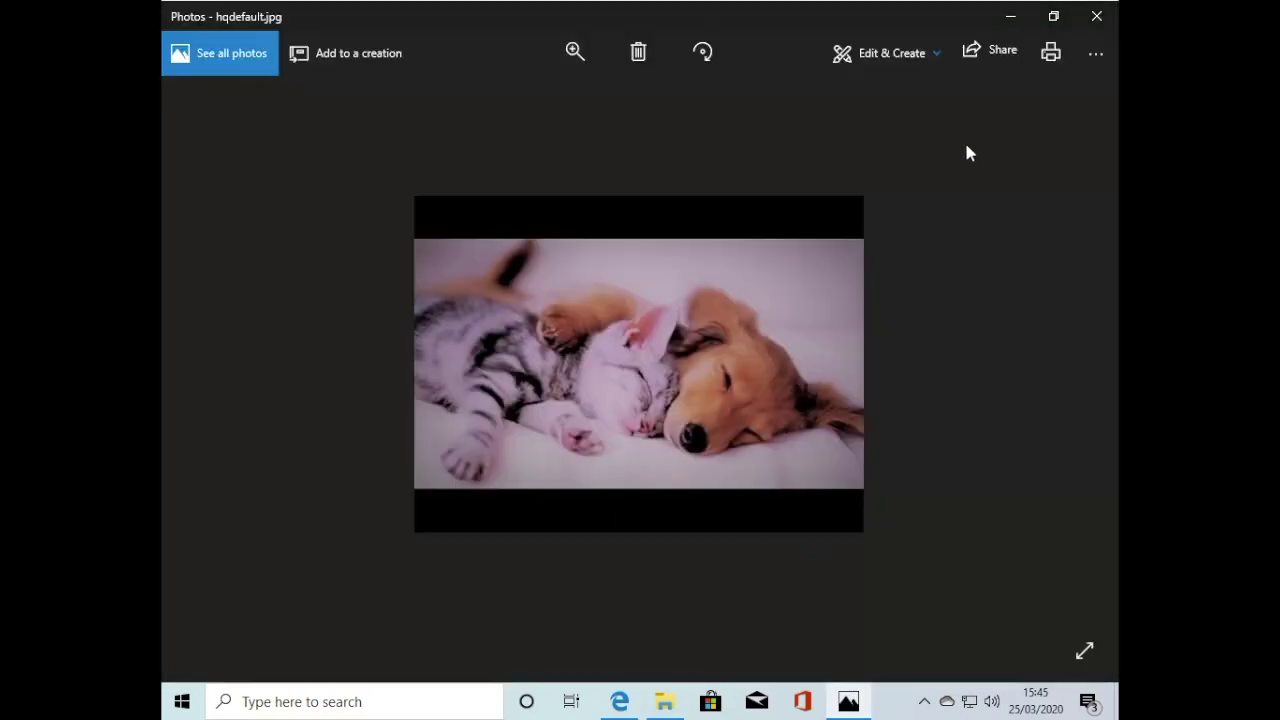
pyautogui.click(1097, 20)
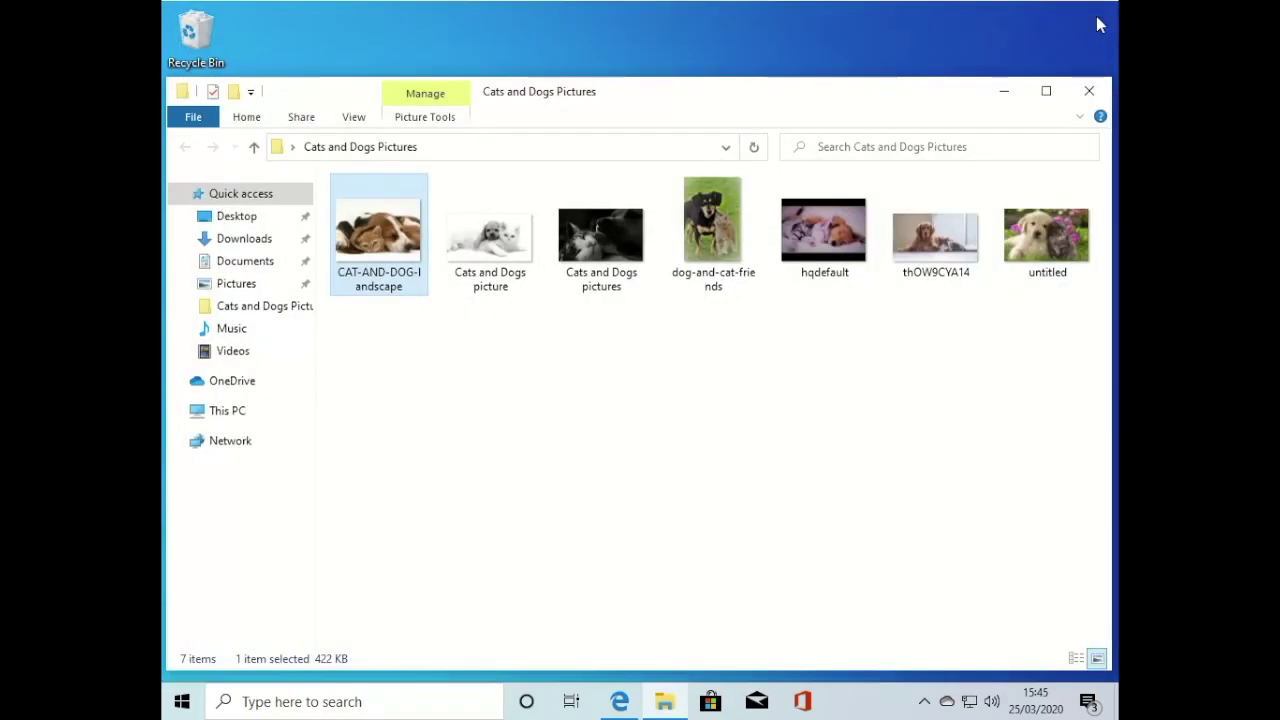
pyautogui.click(1082, 90)
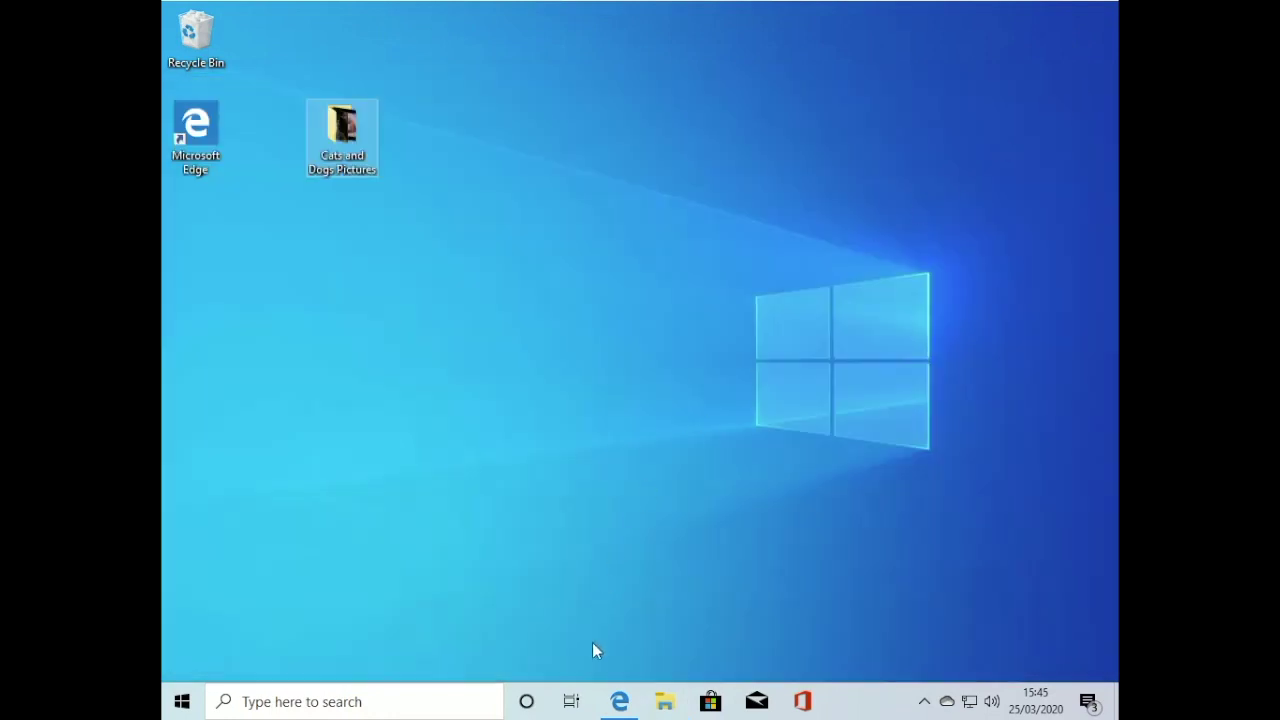
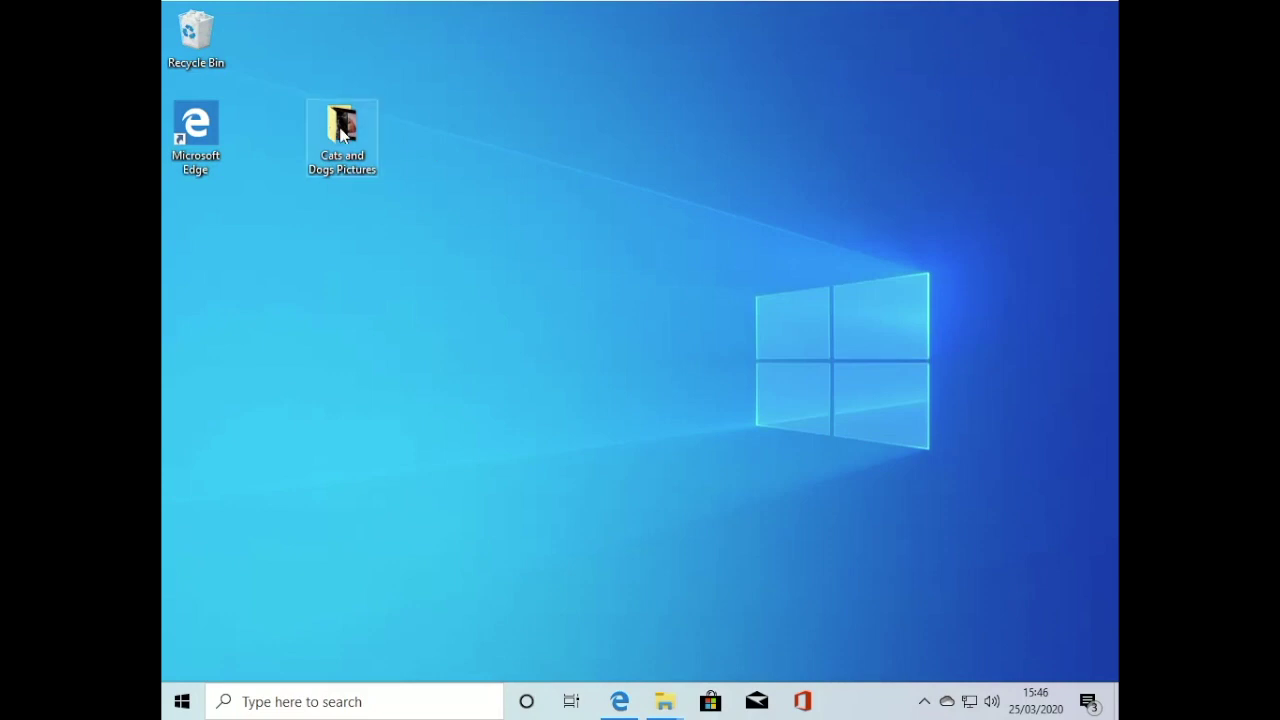
# Step: Reopen the Cats and Dogs Pictures folder, view the photos from CAT-AND-DOG-landscape through hqdefault, and close the viewer
pyautogui.doubleClick(341, 135)
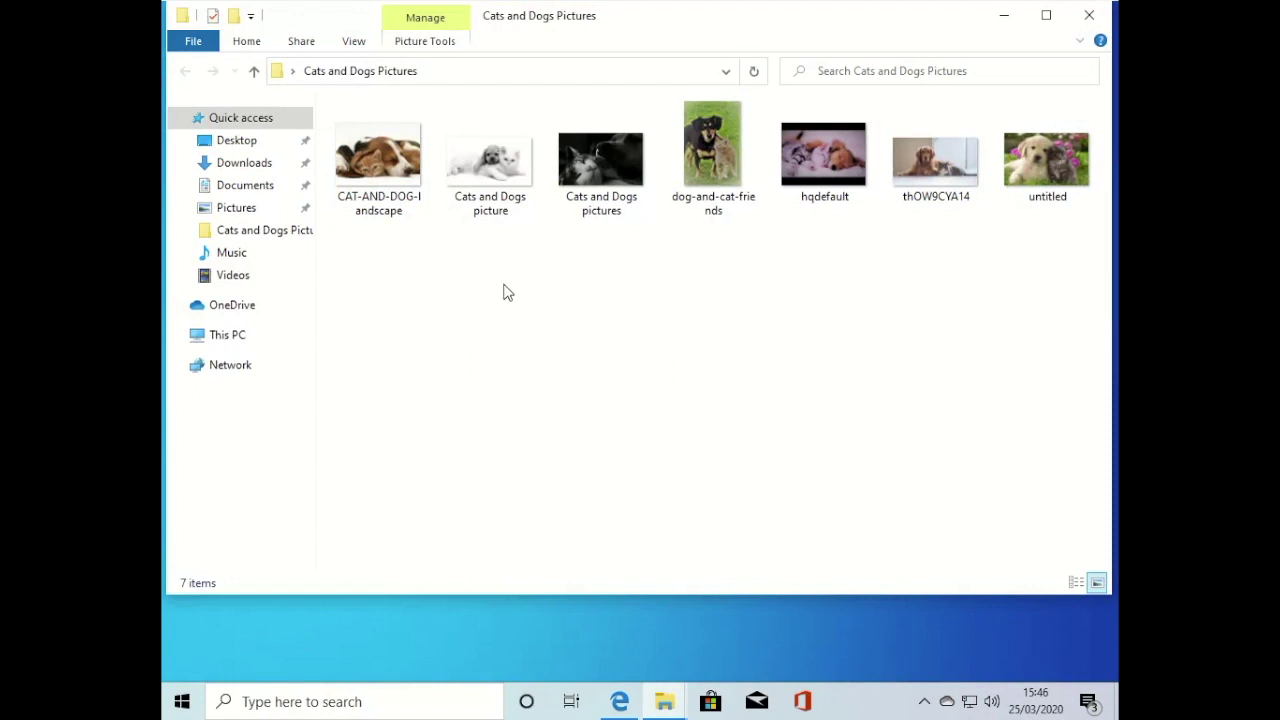
pyautogui.click(1004, 15)
pyautogui.click(243, 232)
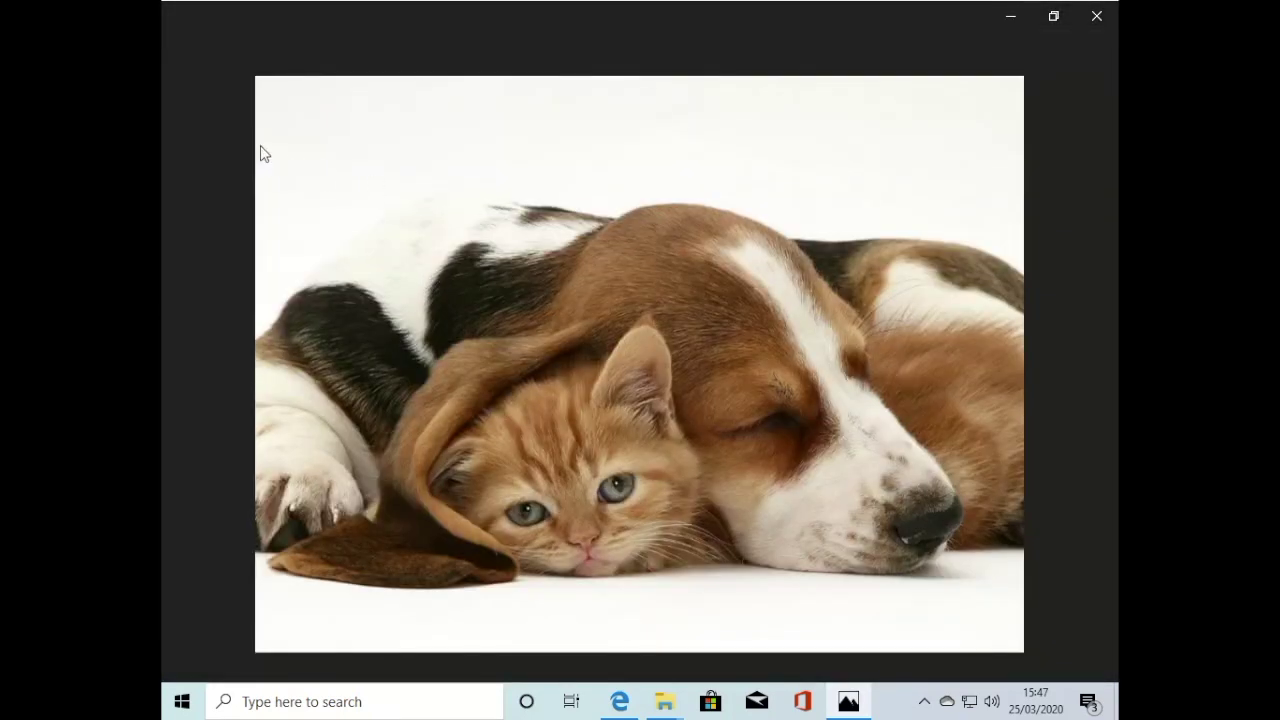
pyautogui.press('Right')
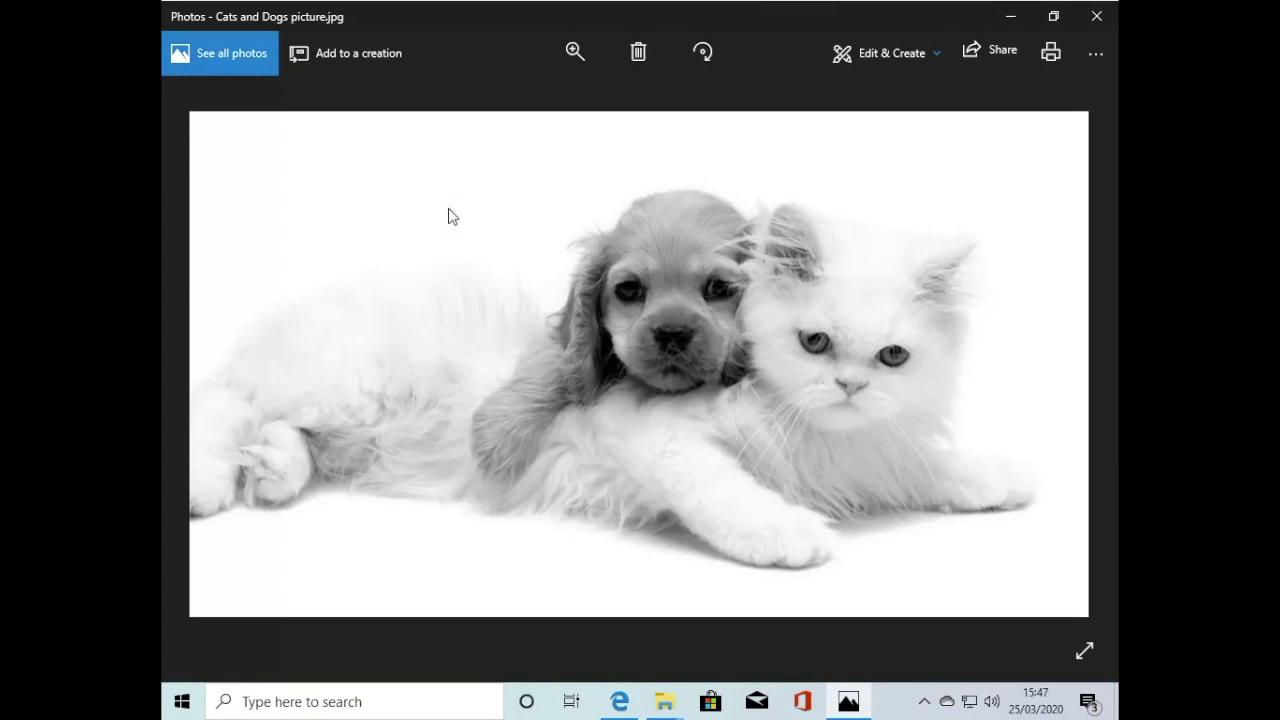
pyautogui.press('Right')
pyautogui.press('Right')
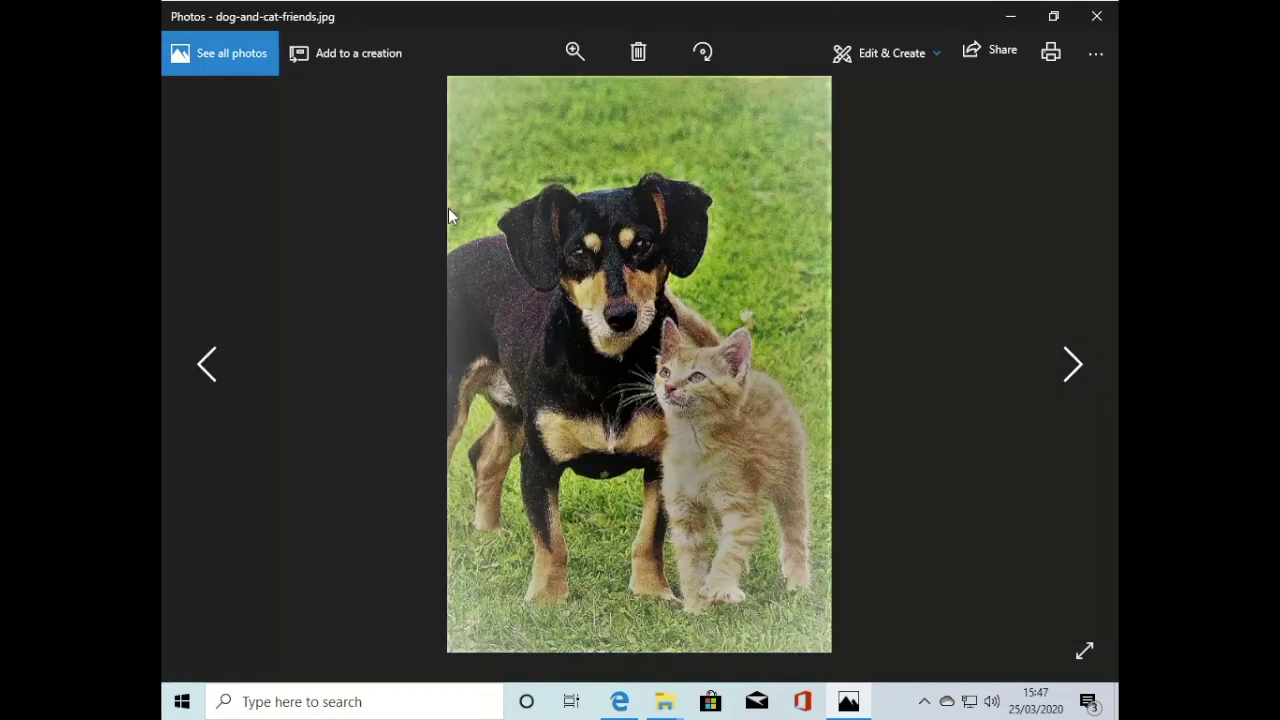
pyautogui.press('Right')
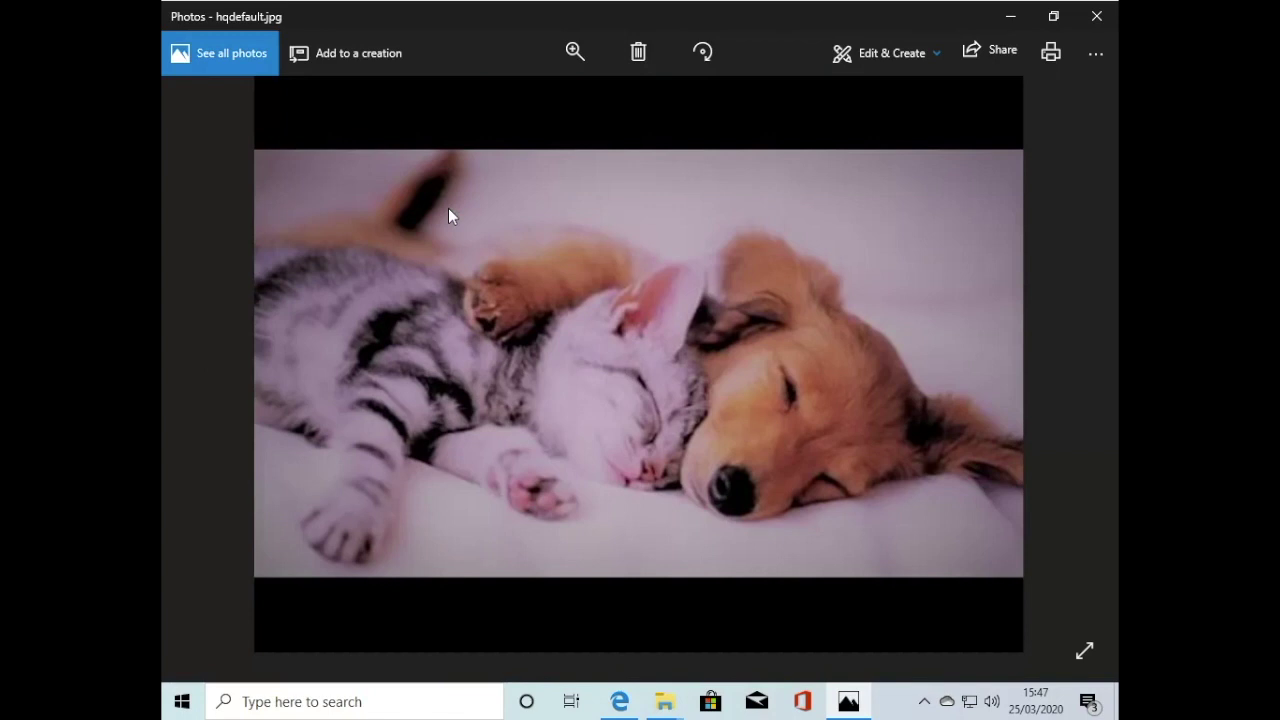
pyautogui.hotkey('alt', 'F4')
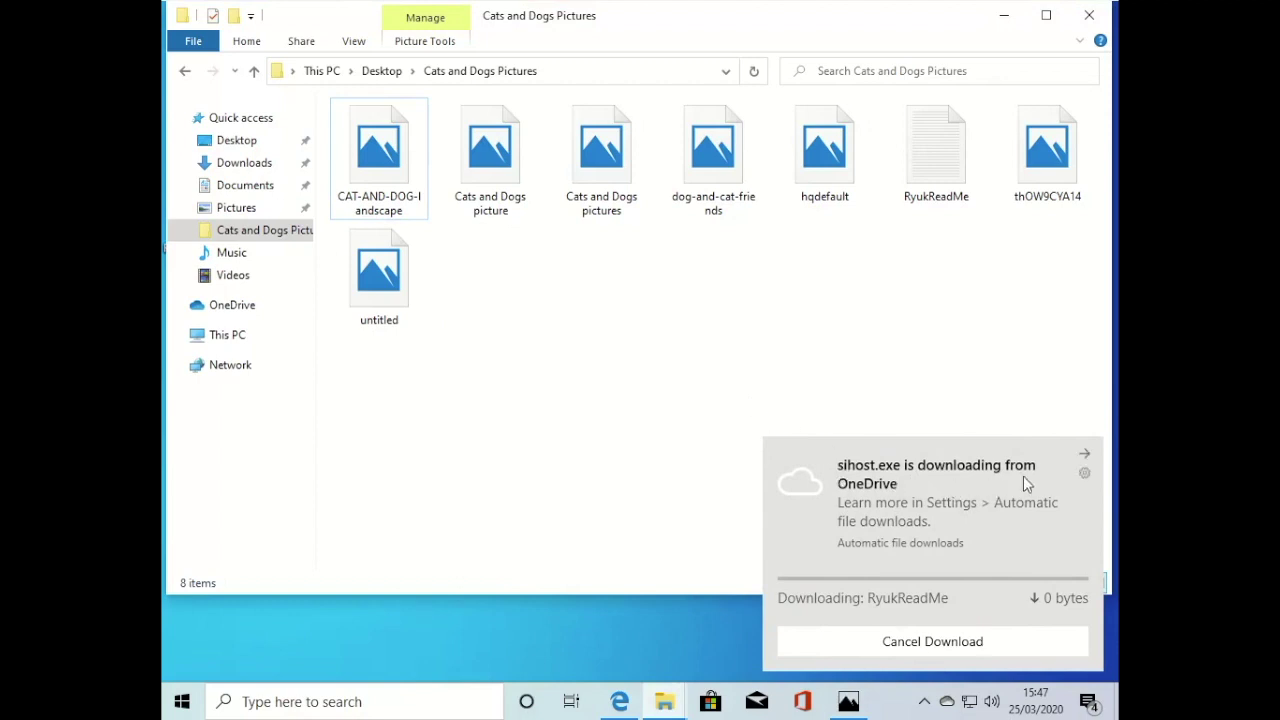
# Step: Dismiss the OneDrive download notification and try to open the CAT-AND-DOG-landscape picture
pyautogui.click(1086, 457)
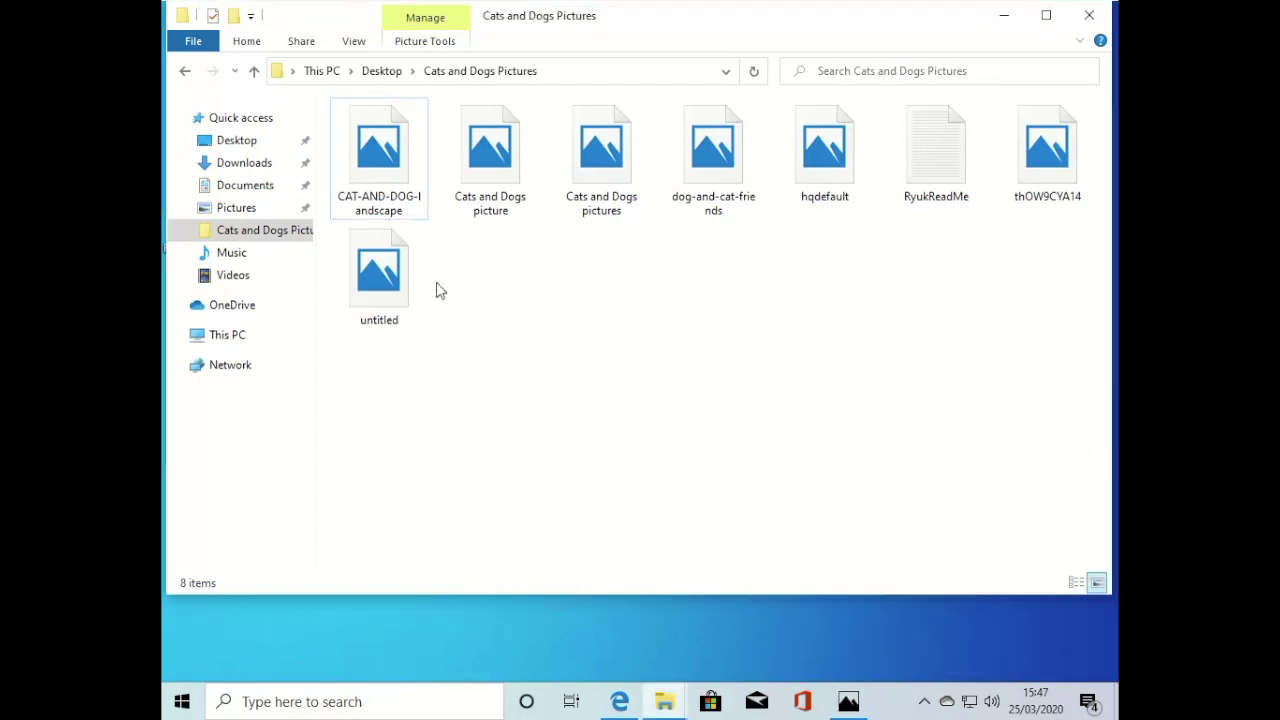
pyautogui.click(379, 291)
pyautogui.click(381, 165)
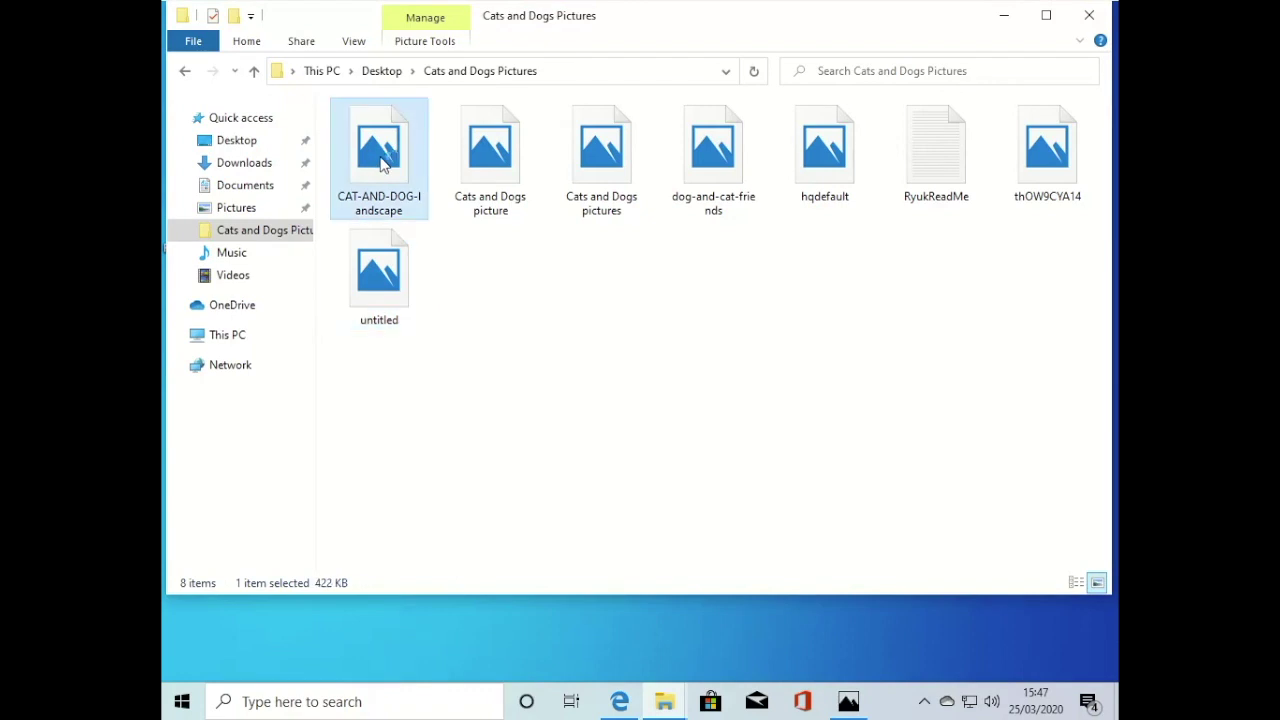
pyautogui.doubleClick(381, 165)
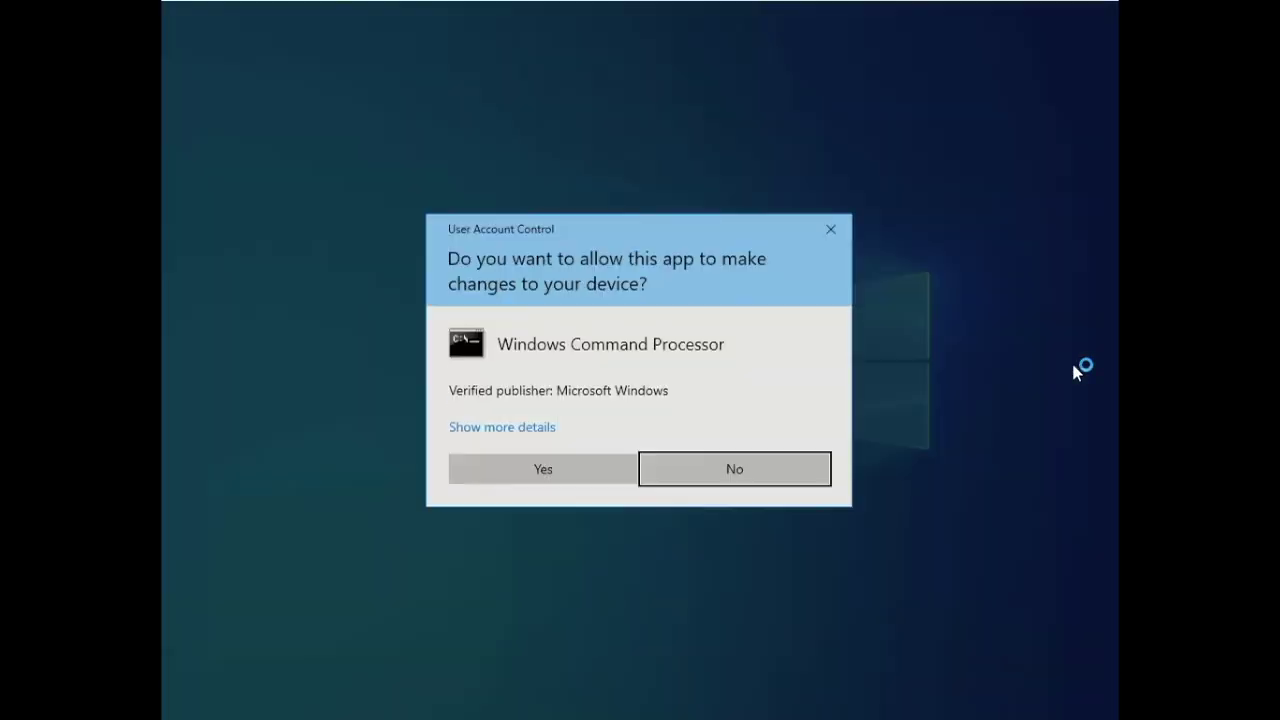
# Step: Refuse the Windows Command Processor permission request once, and allow it to make changes on the repeated request
pyautogui.click(736, 466)
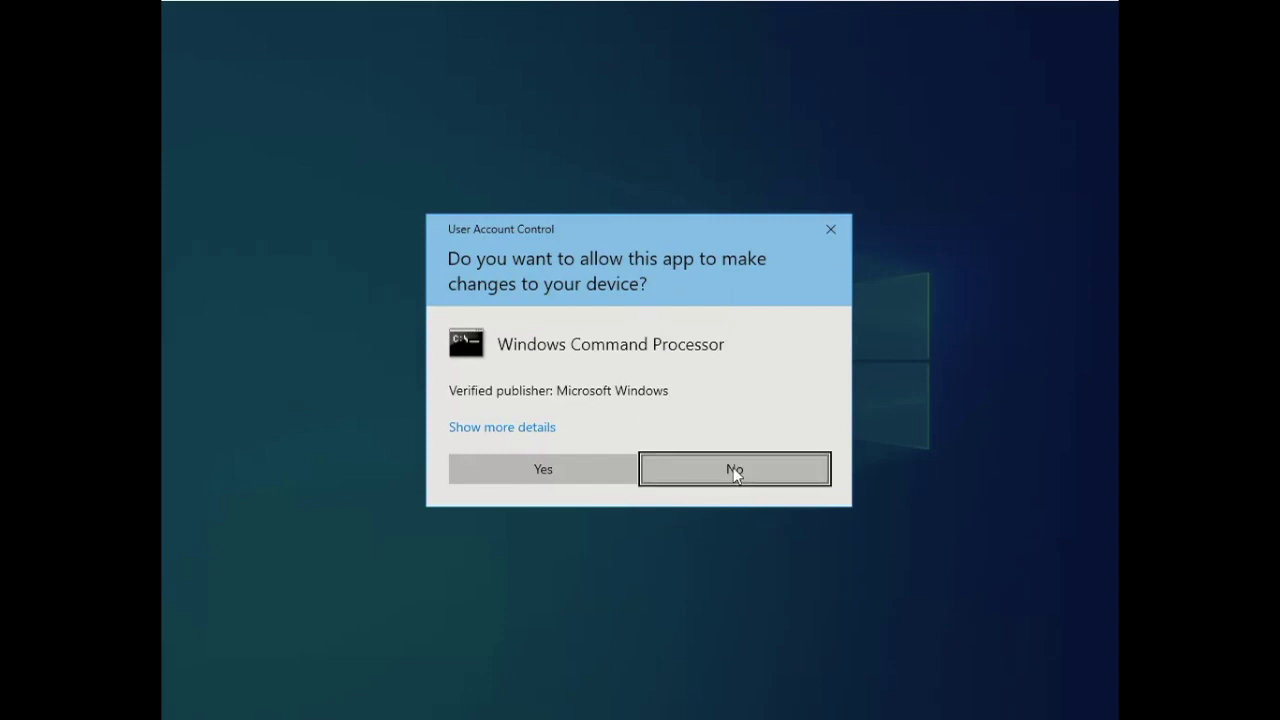
pyautogui.click(864, 702)
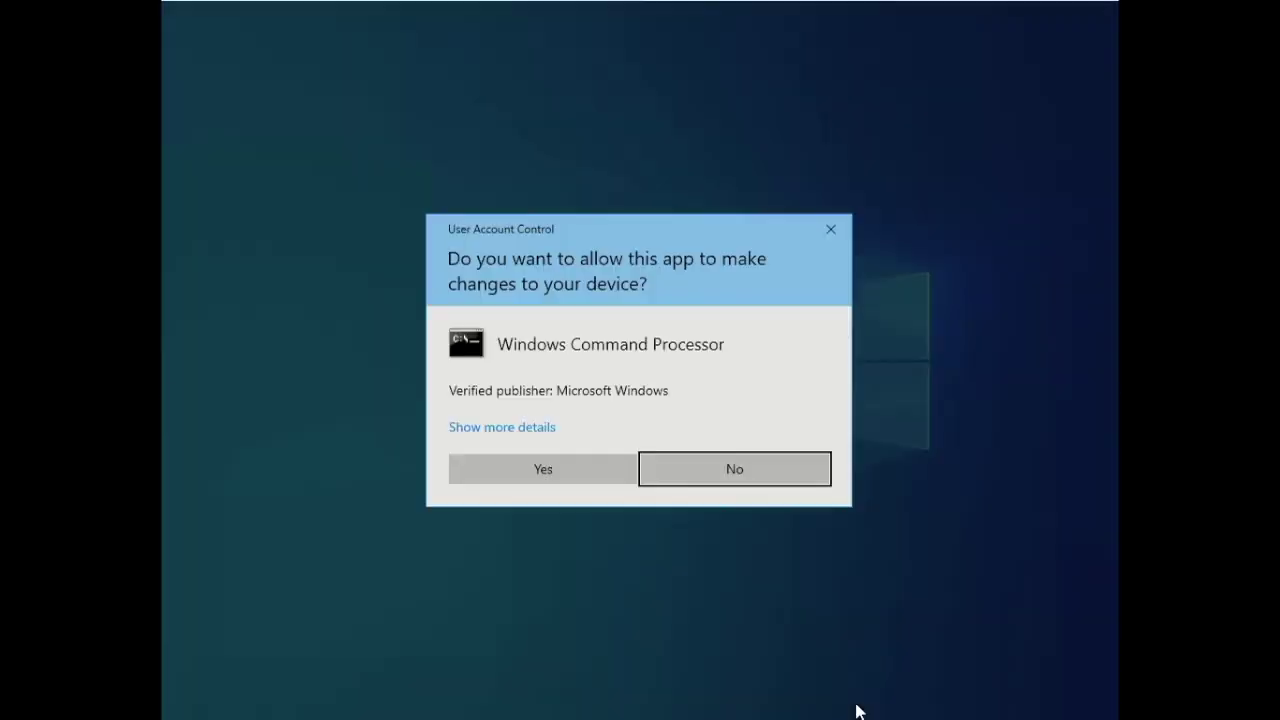
pyautogui.click(584, 470)
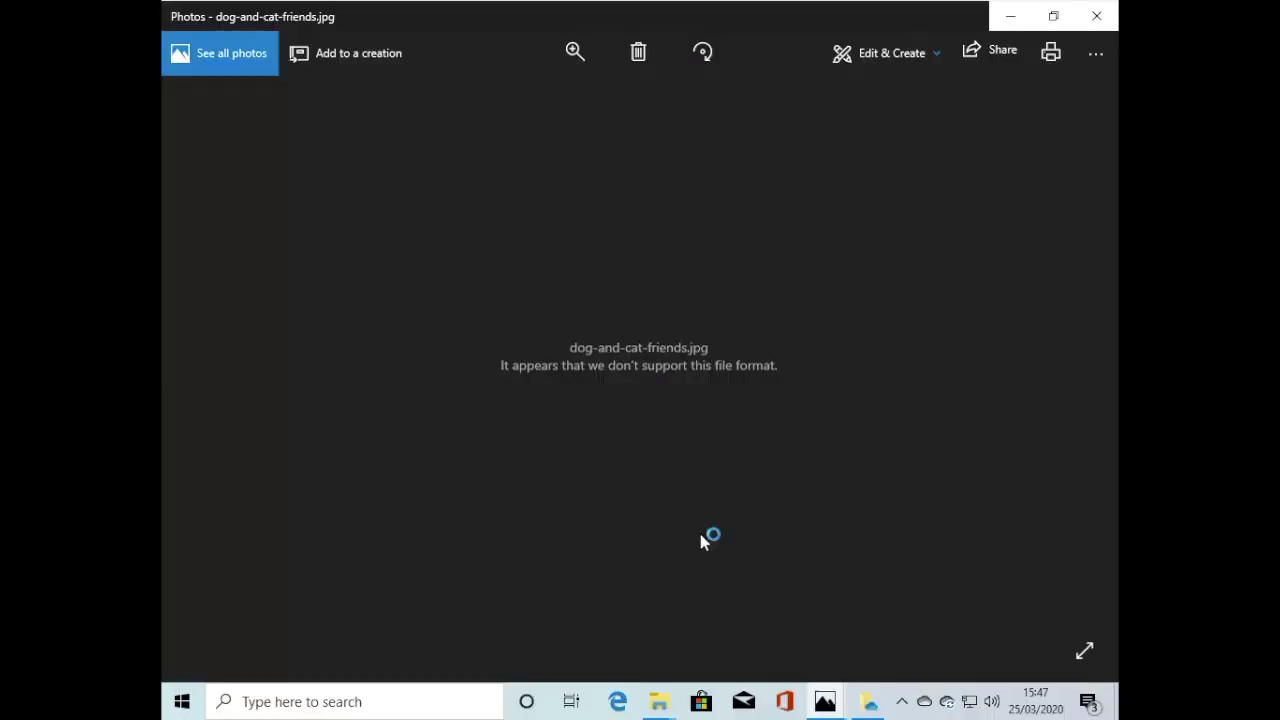
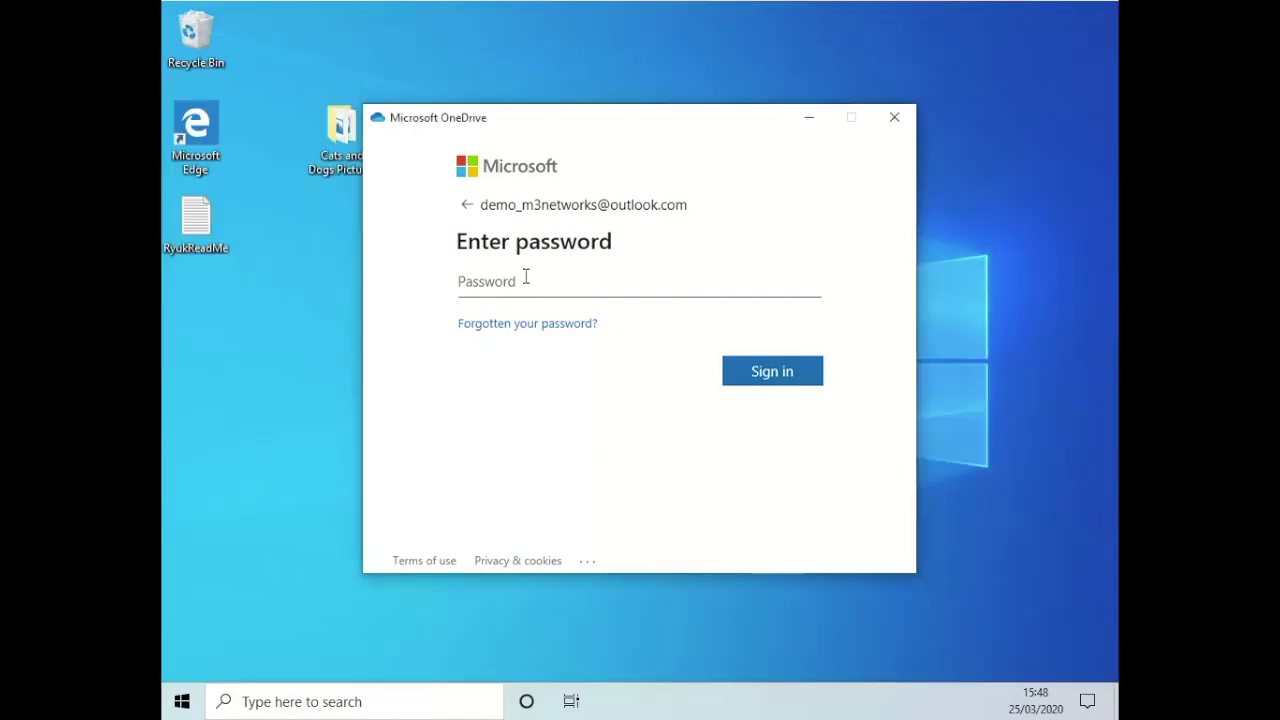
# Step: Enter the account password to sign in to OneDrive and minimise the sign-in window
pyautogui.click(525, 280)
pyautogui.write('•••••')
pyautogui.press('Return')
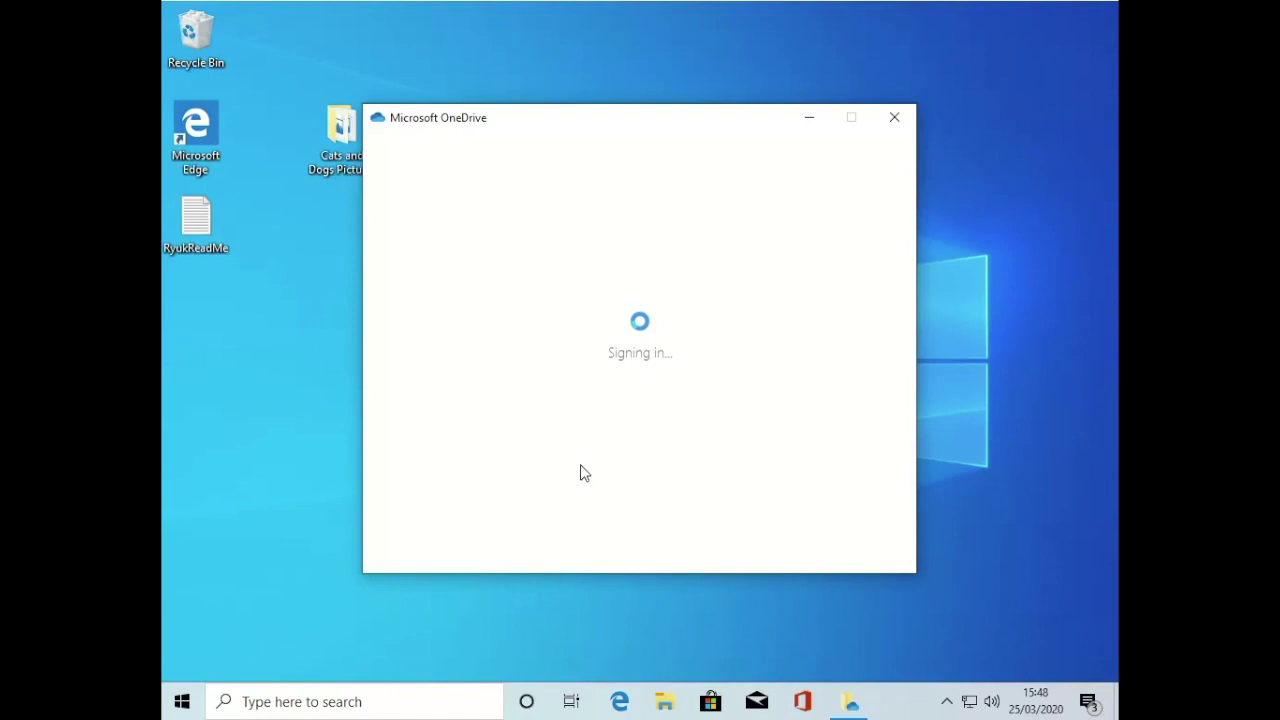
pyautogui.click(812, 118)
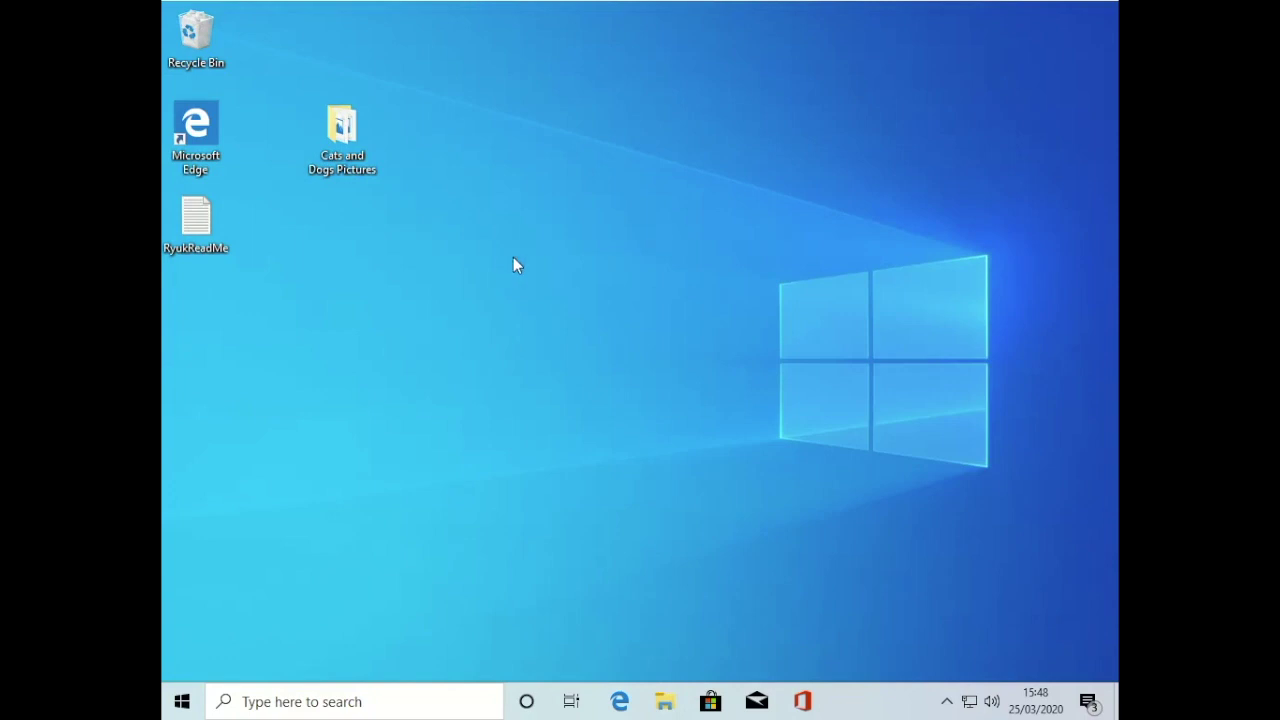
# Step: Open the dog-and-cat-friends picture from File Explorer's recent files and close it after viewing
pyautogui.press('super+e')
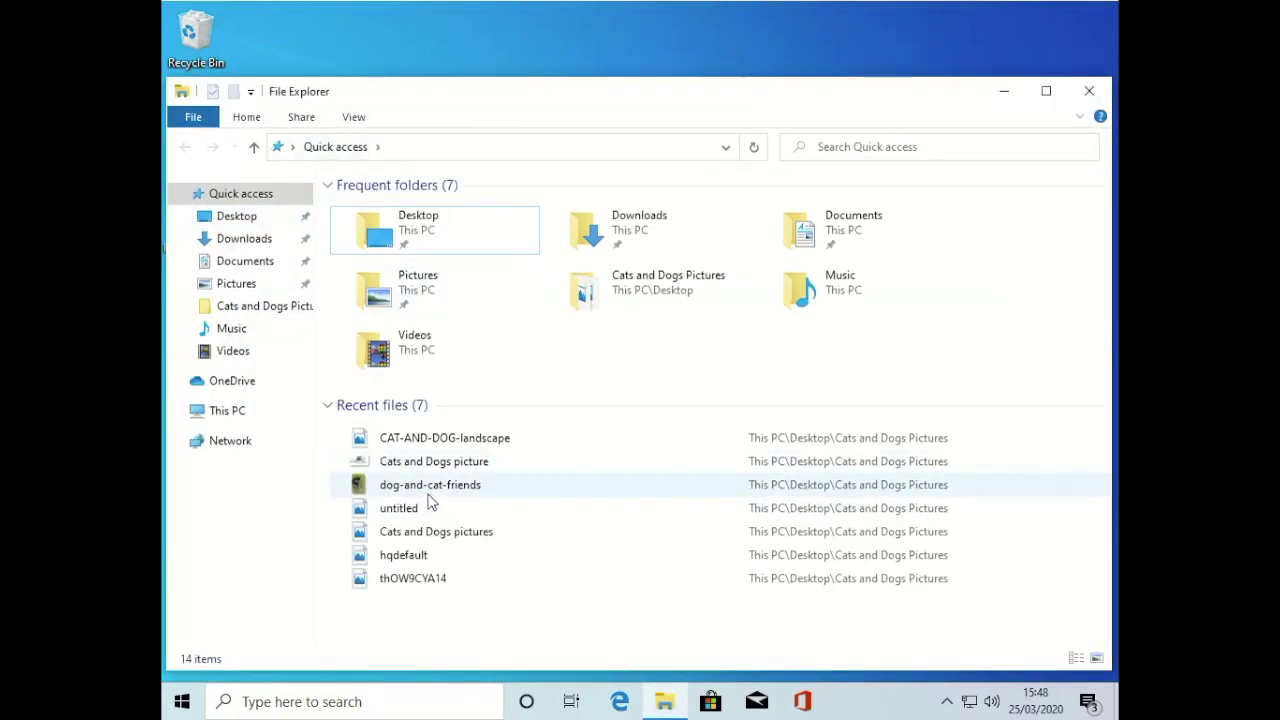
pyautogui.click(440, 500)
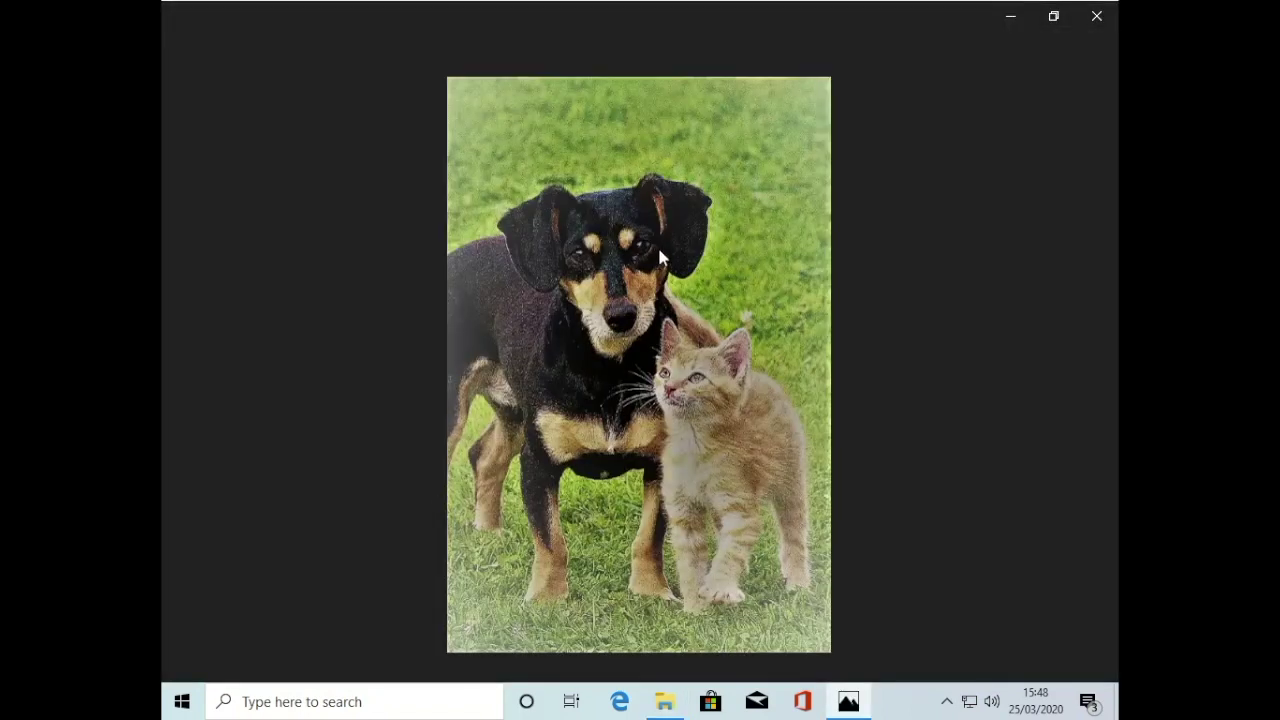
pyautogui.click(1094, 18)
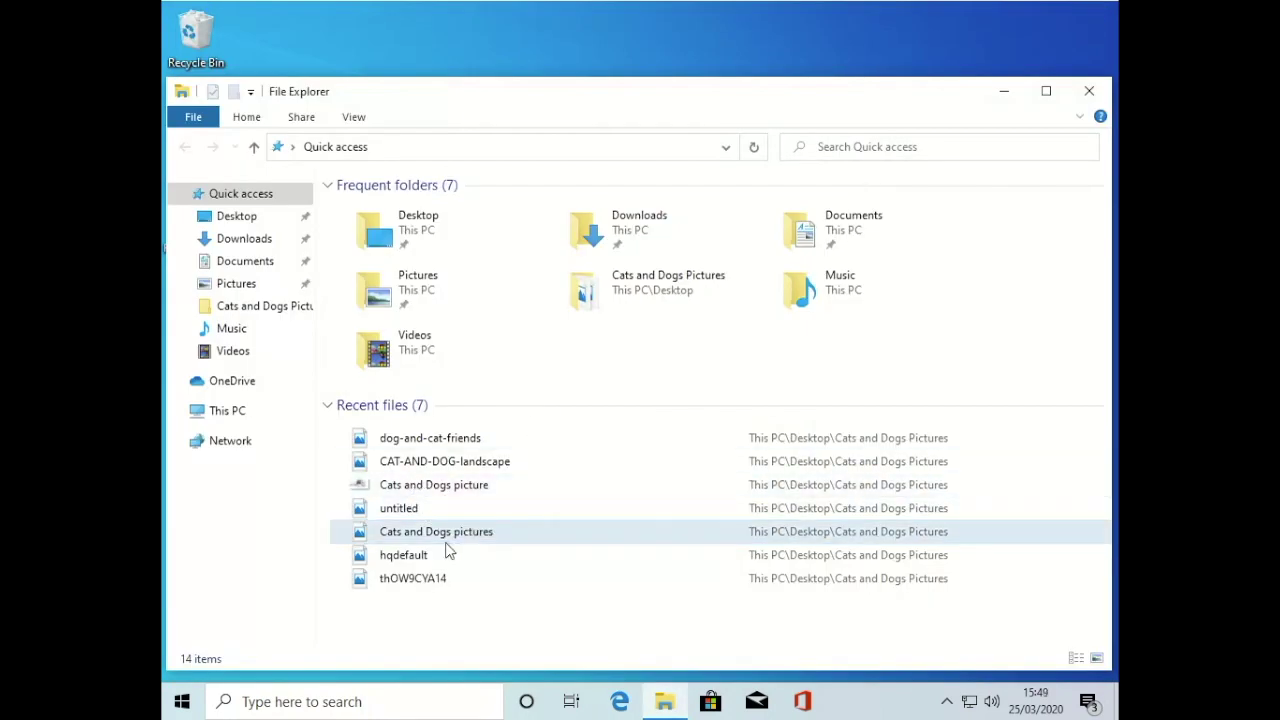
# Step: Examine the OneDrive folder and its Pictures subfolder for affected files, and close File Explorer
pyautogui.click(227, 384)
pyautogui.click(581, 478)
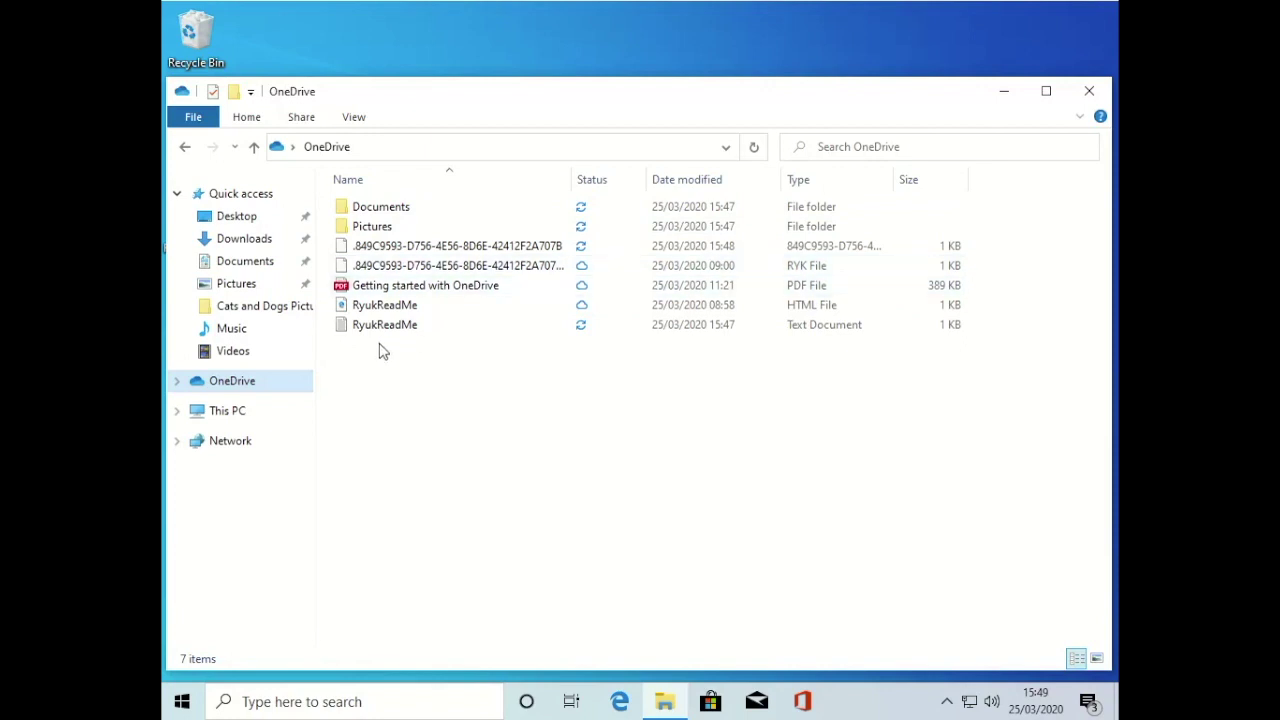
pyautogui.doubleClick(392, 230)
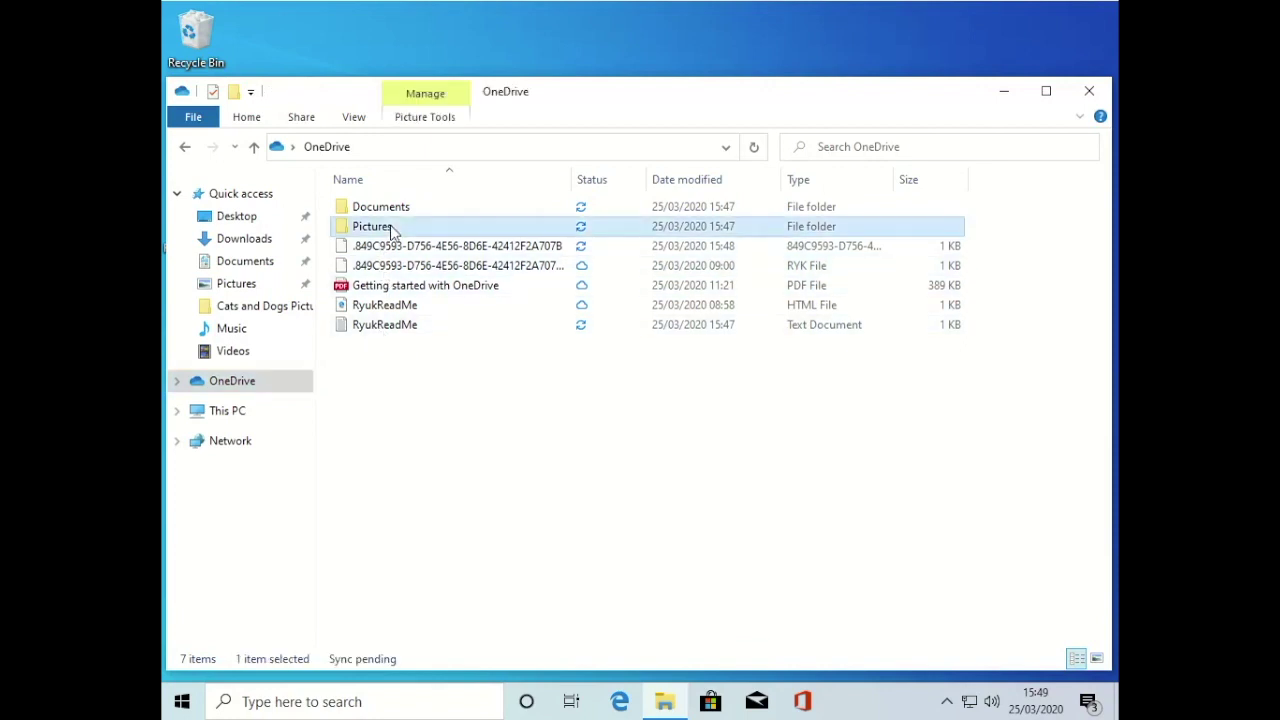
pyautogui.click(1089, 91)
# Step: Open the RyukReadMe text file on the desktop to read the ransom note
pyautogui.doubleClick(202, 220)
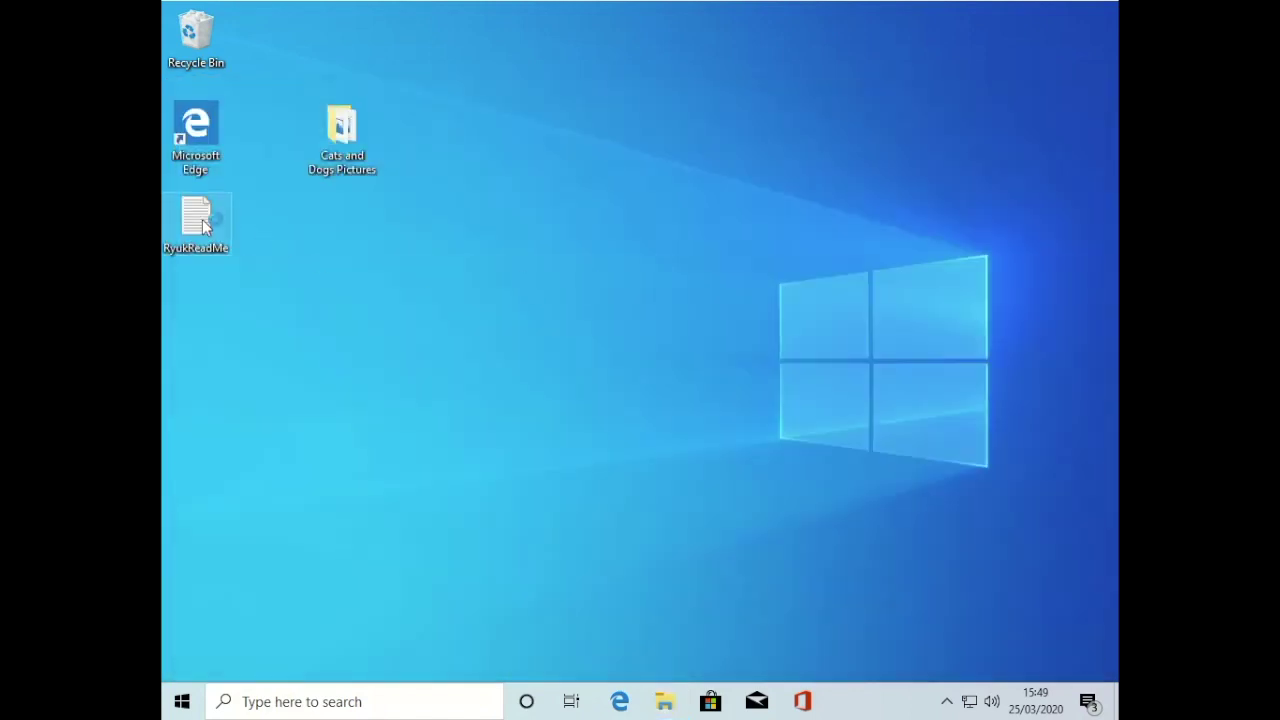
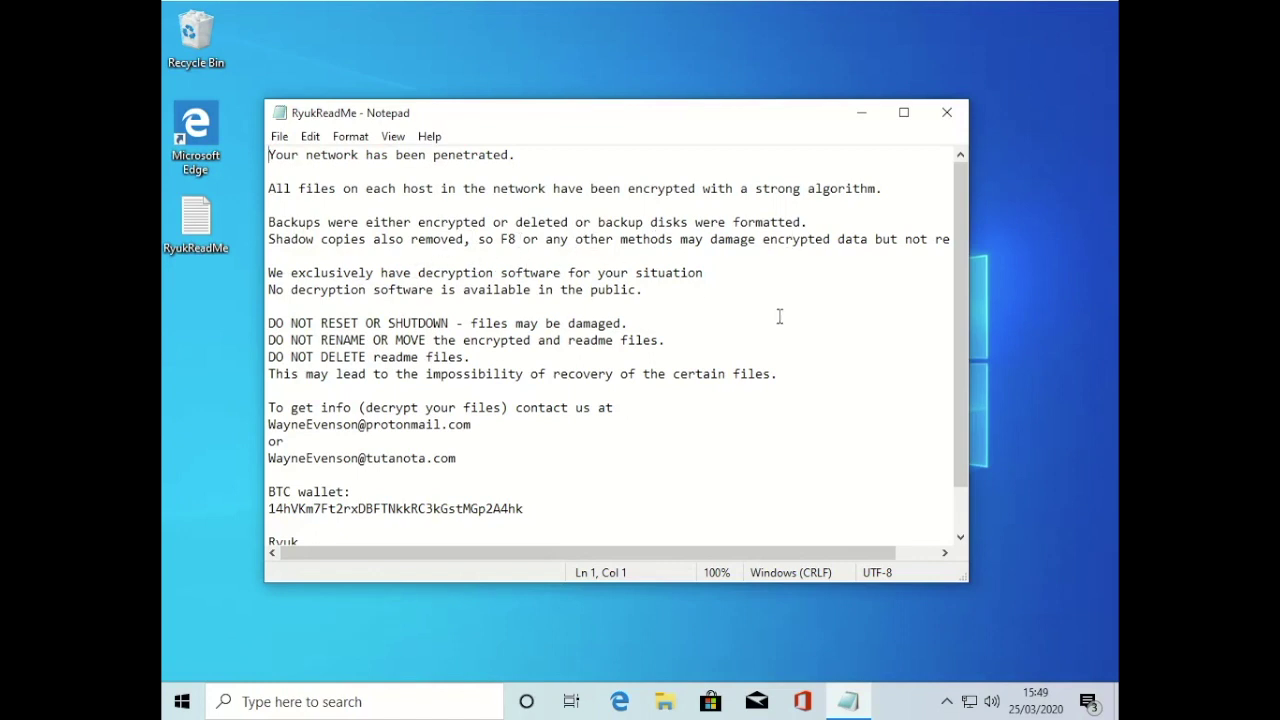
# Step: Read through the ransom note, highlighting the BTC wallet address and the attackers' contact e-mail lines
pyautogui.moveTo(790, 548); pyautogui.dragTo(735, 563)
pyautogui.scroll(-1, 624, 383)
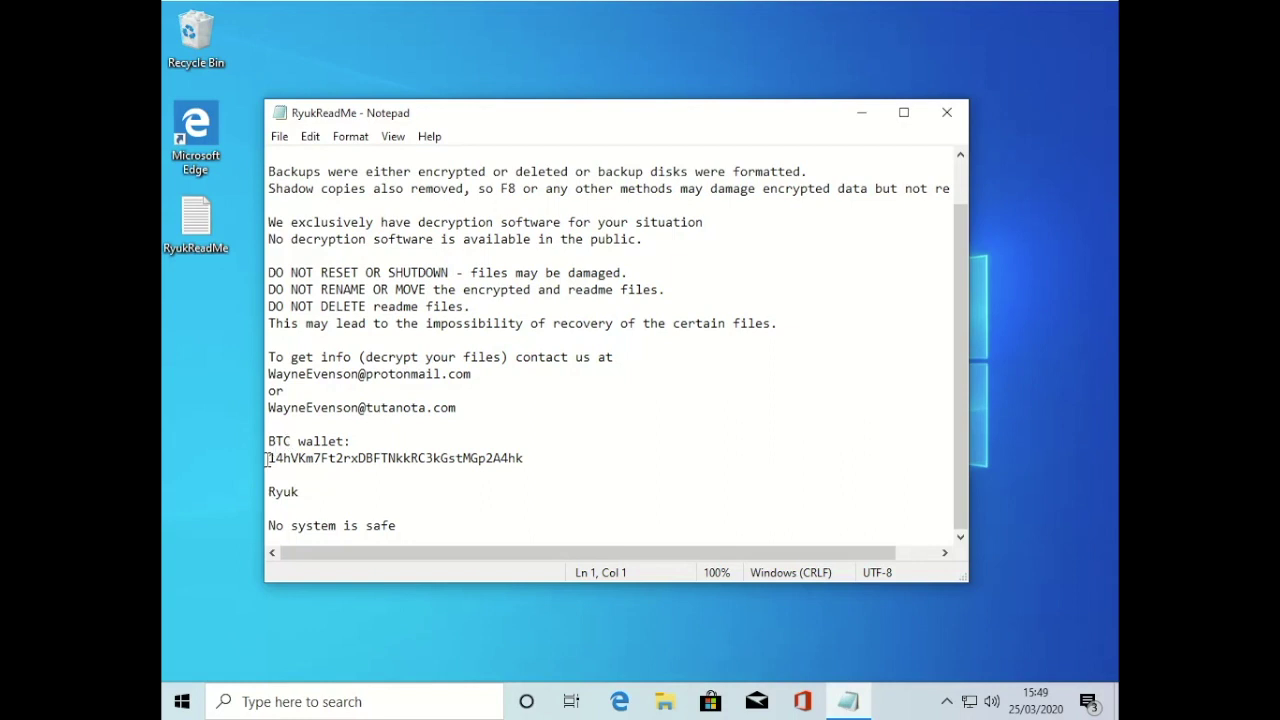
pyautogui.moveTo(268, 458); pyautogui.dragTo(527, 458)
pyautogui.click(527, 460)
pyautogui.moveTo(468, 405); pyautogui.dragTo(278, 357)
pyautogui.click(337, 357)
pyautogui.scroll(1, 463, 362)
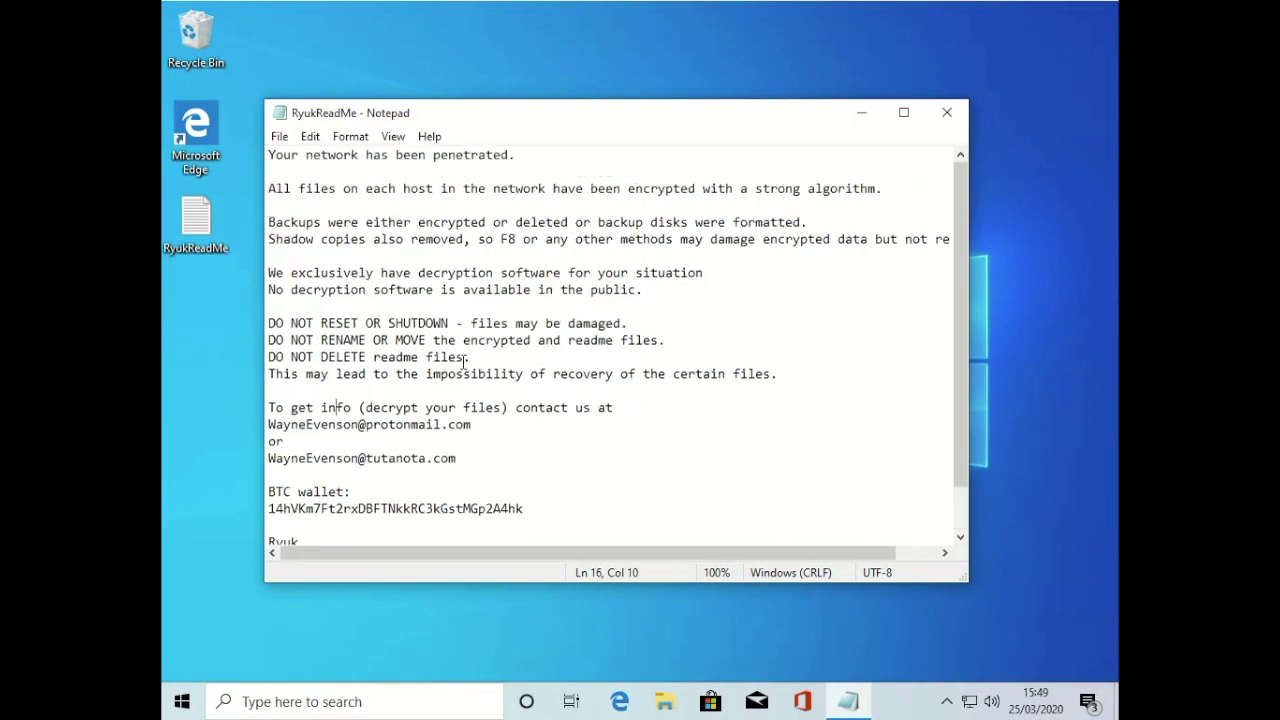
# Step: Highlight the closing lines from "Ryuk" to "No system is safe" in the ransom note, and close the file
pyautogui.scroll(-1, 465, 362)
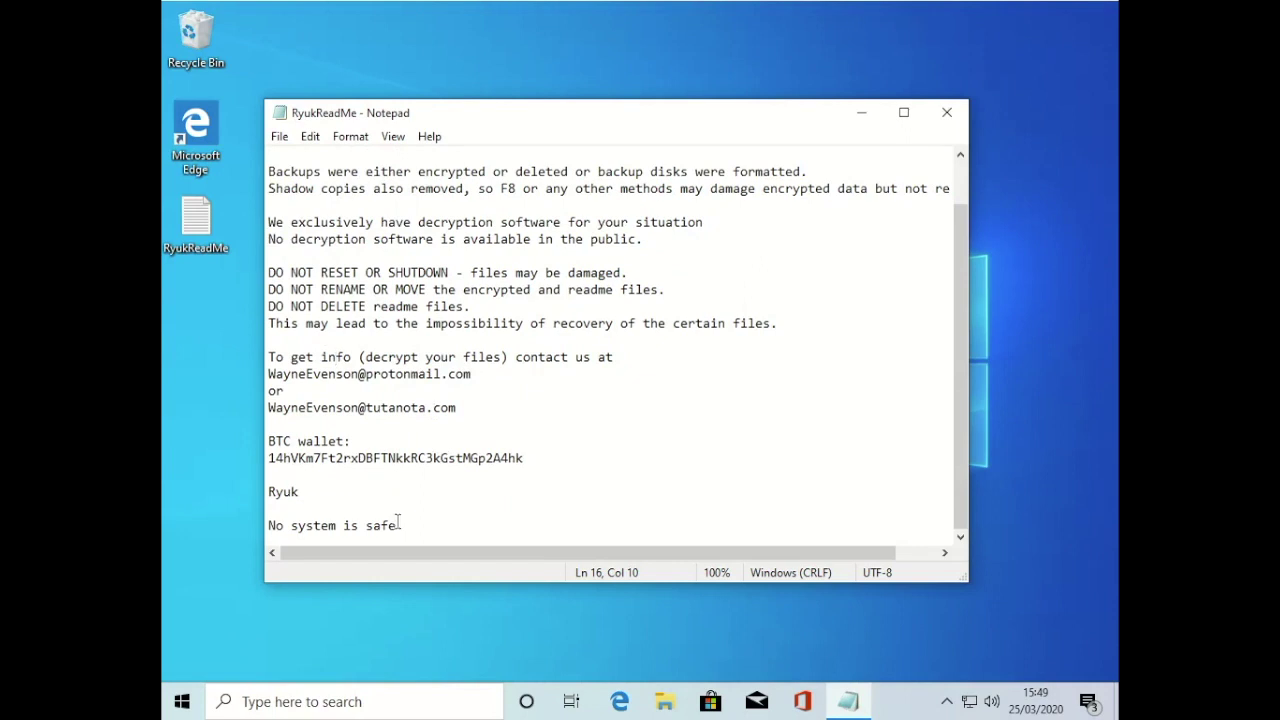
pyautogui.moveTo(397, 525); pyautogui.dragTo(268, 492)
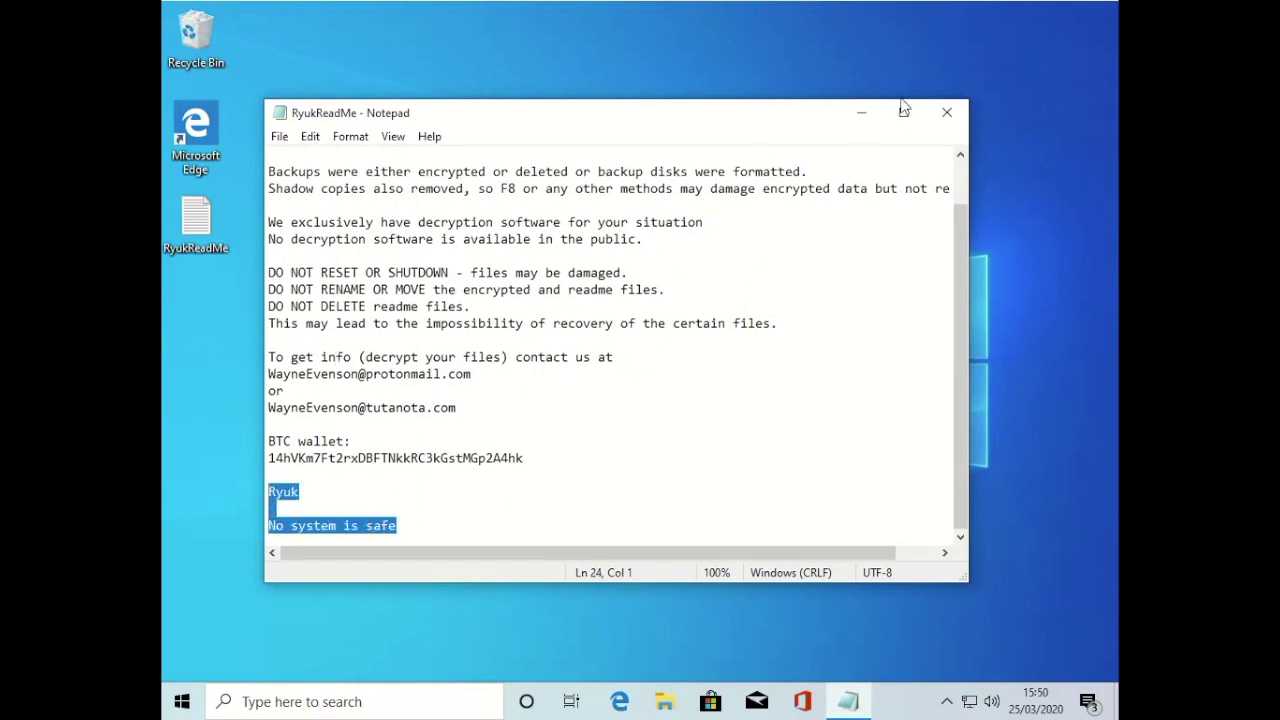
pyautogui.click(946, 112)
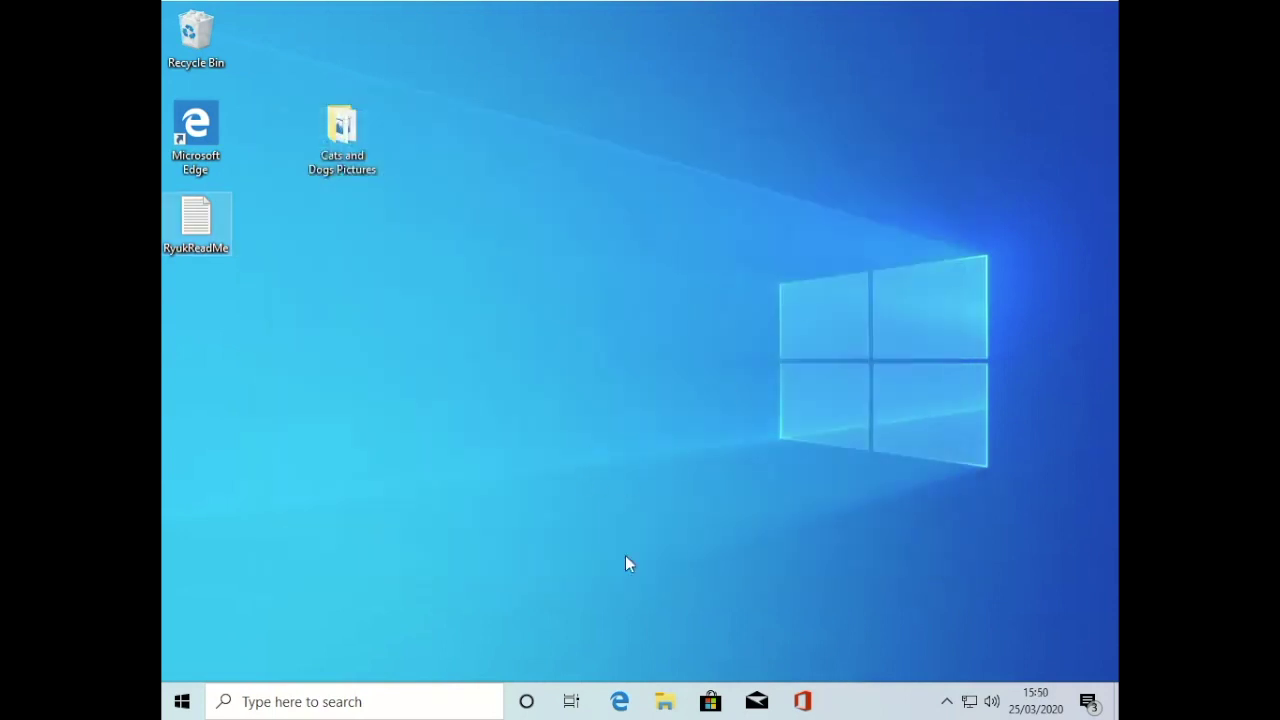
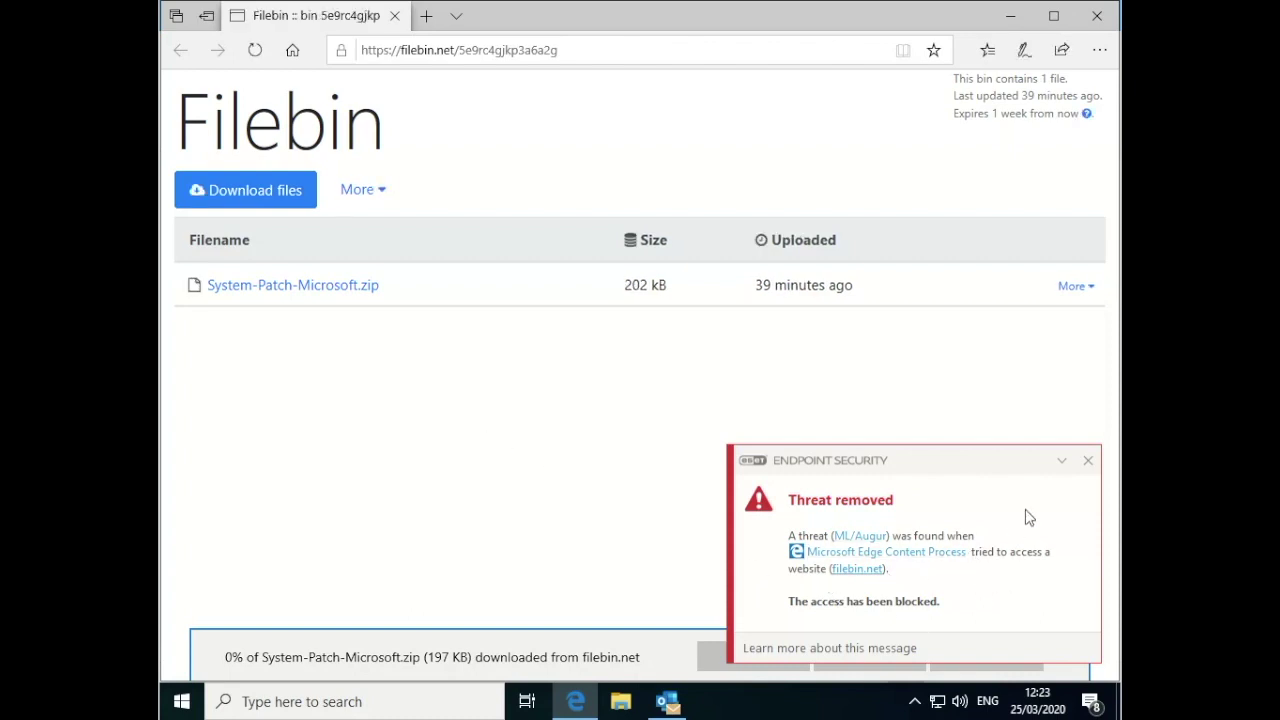
# Step: Check the Downloads folder for the System-Patch-Microsoft.zip download, and move the ESET threat alert clear of the browser's download bar
pyautogui.click(621, 704)
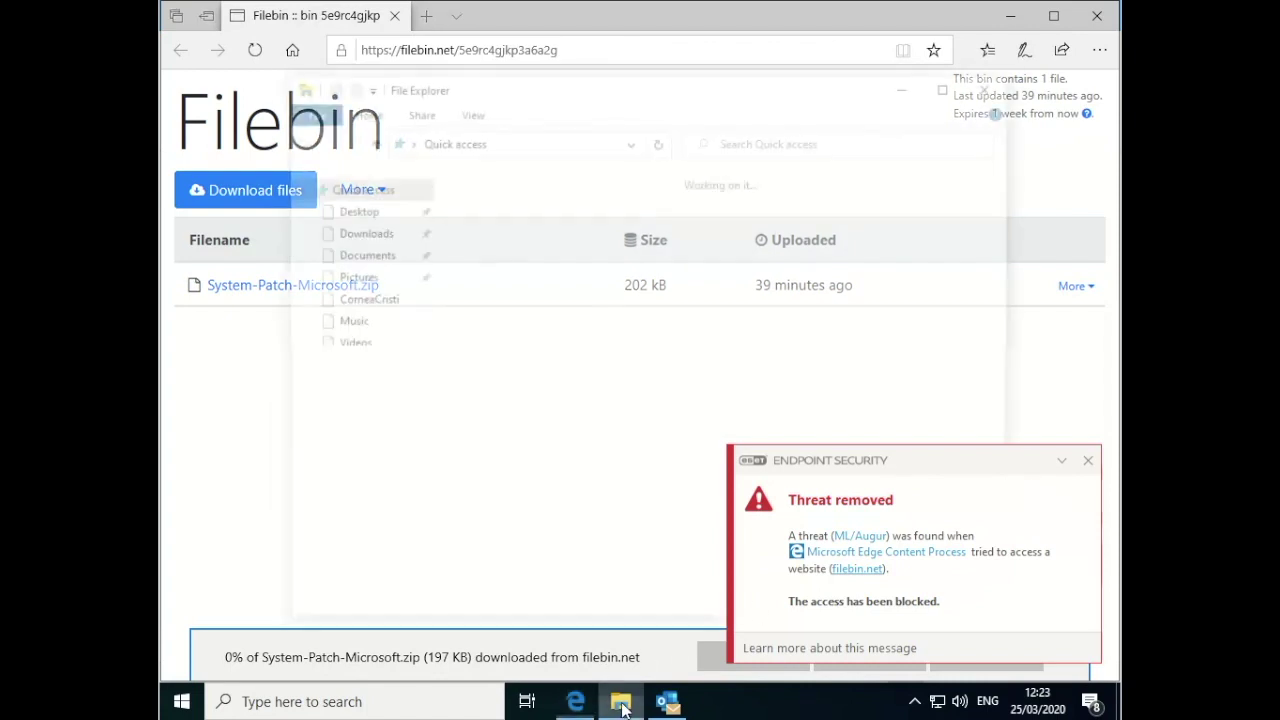
pyautogui.click(355, 232)
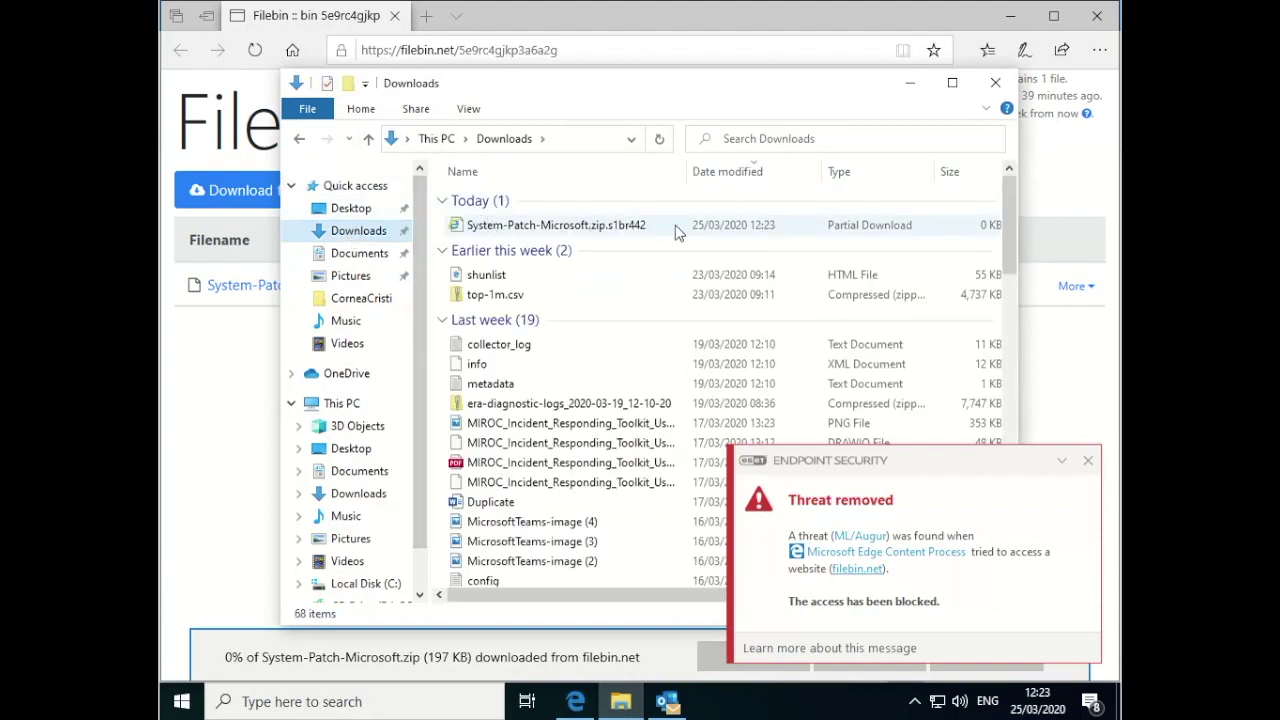
pyautogui.click(995, 82)
pyautogui.moveTo(963, 463); pyautogui.dragTo(677, 289)
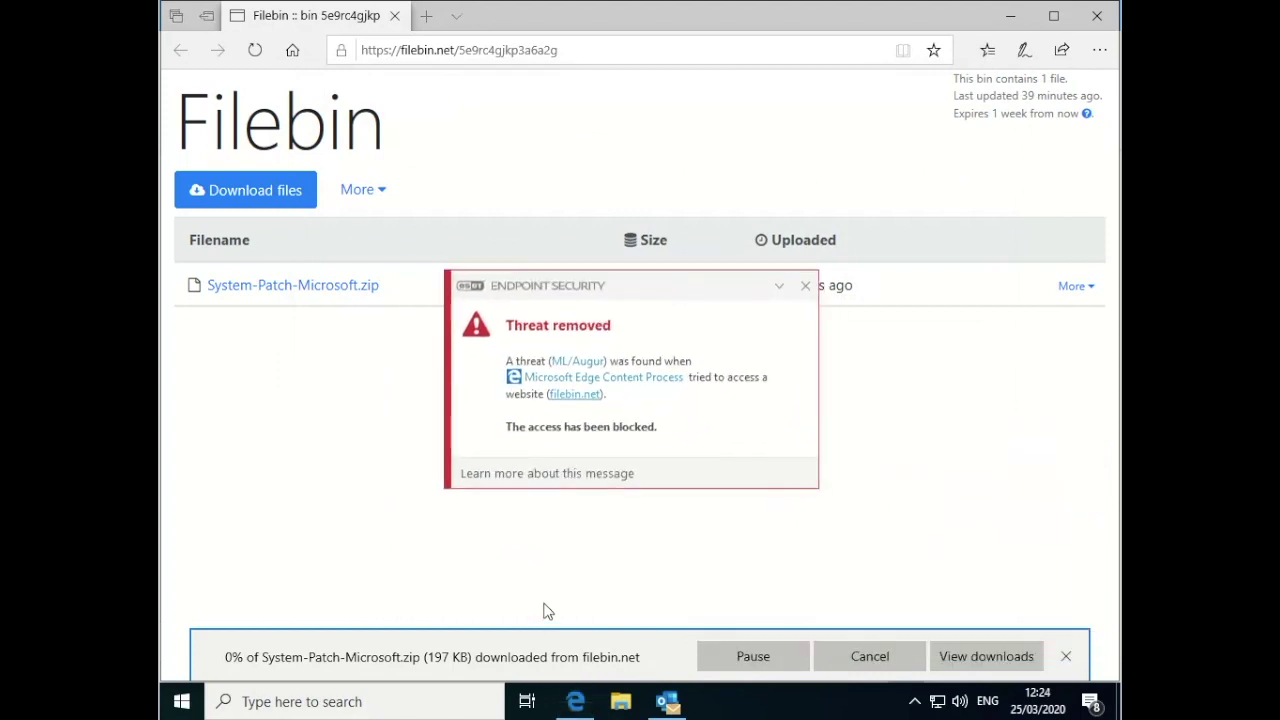